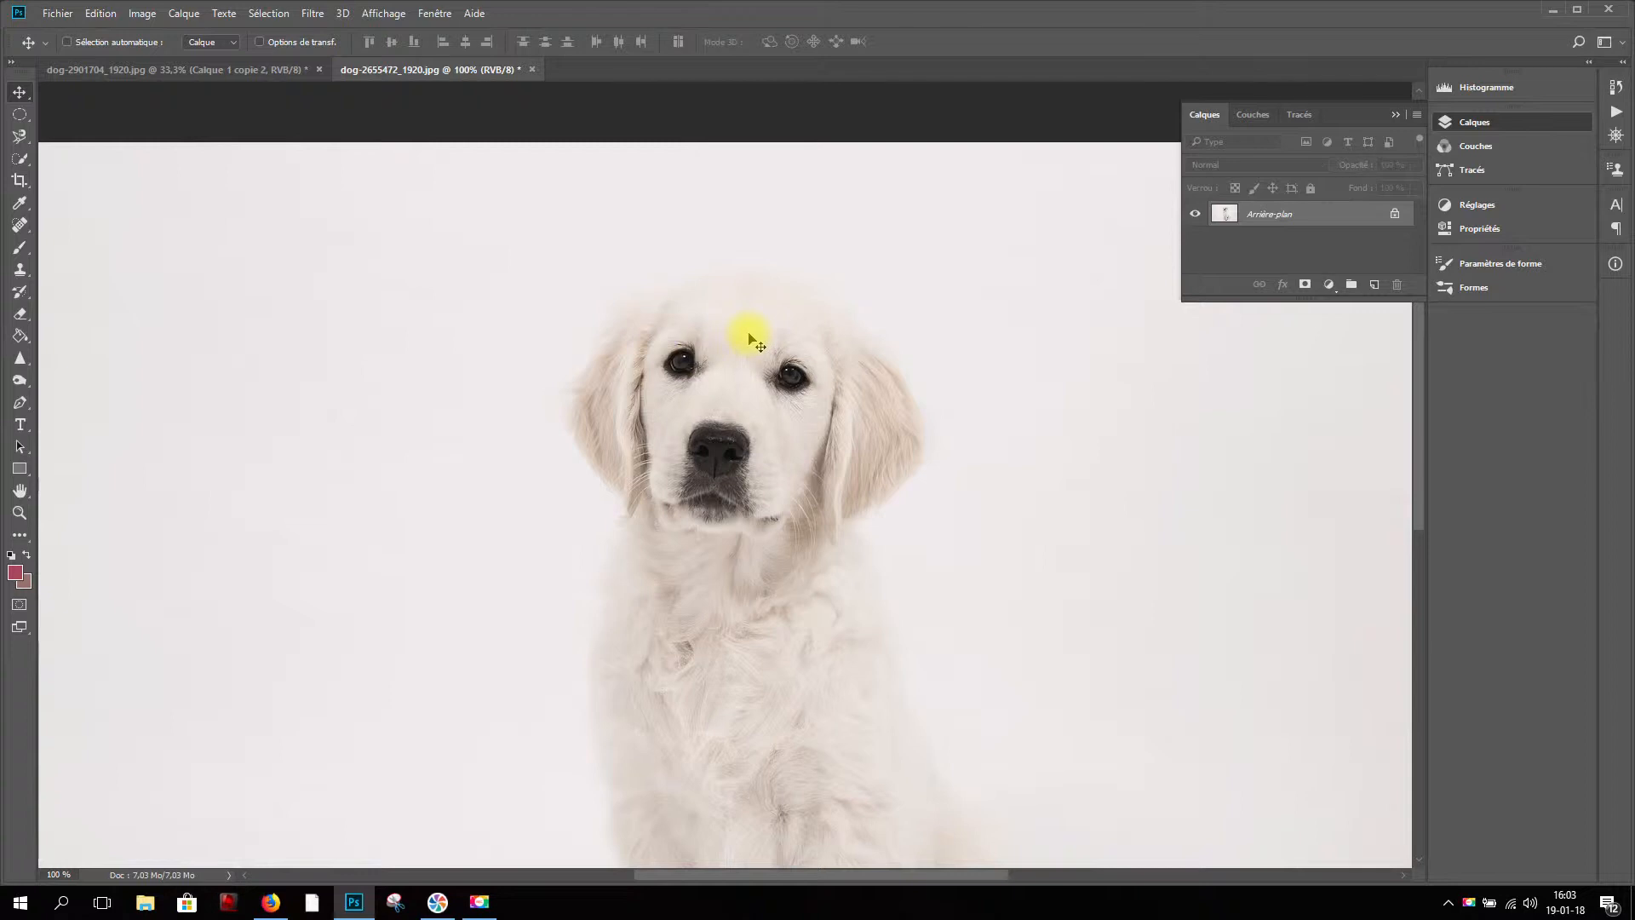
# - Add a new layer above the background and make a circular selection around the iris of the dog's eye on the photo's right side
pyautogui.hotkey('ctrl', '+')
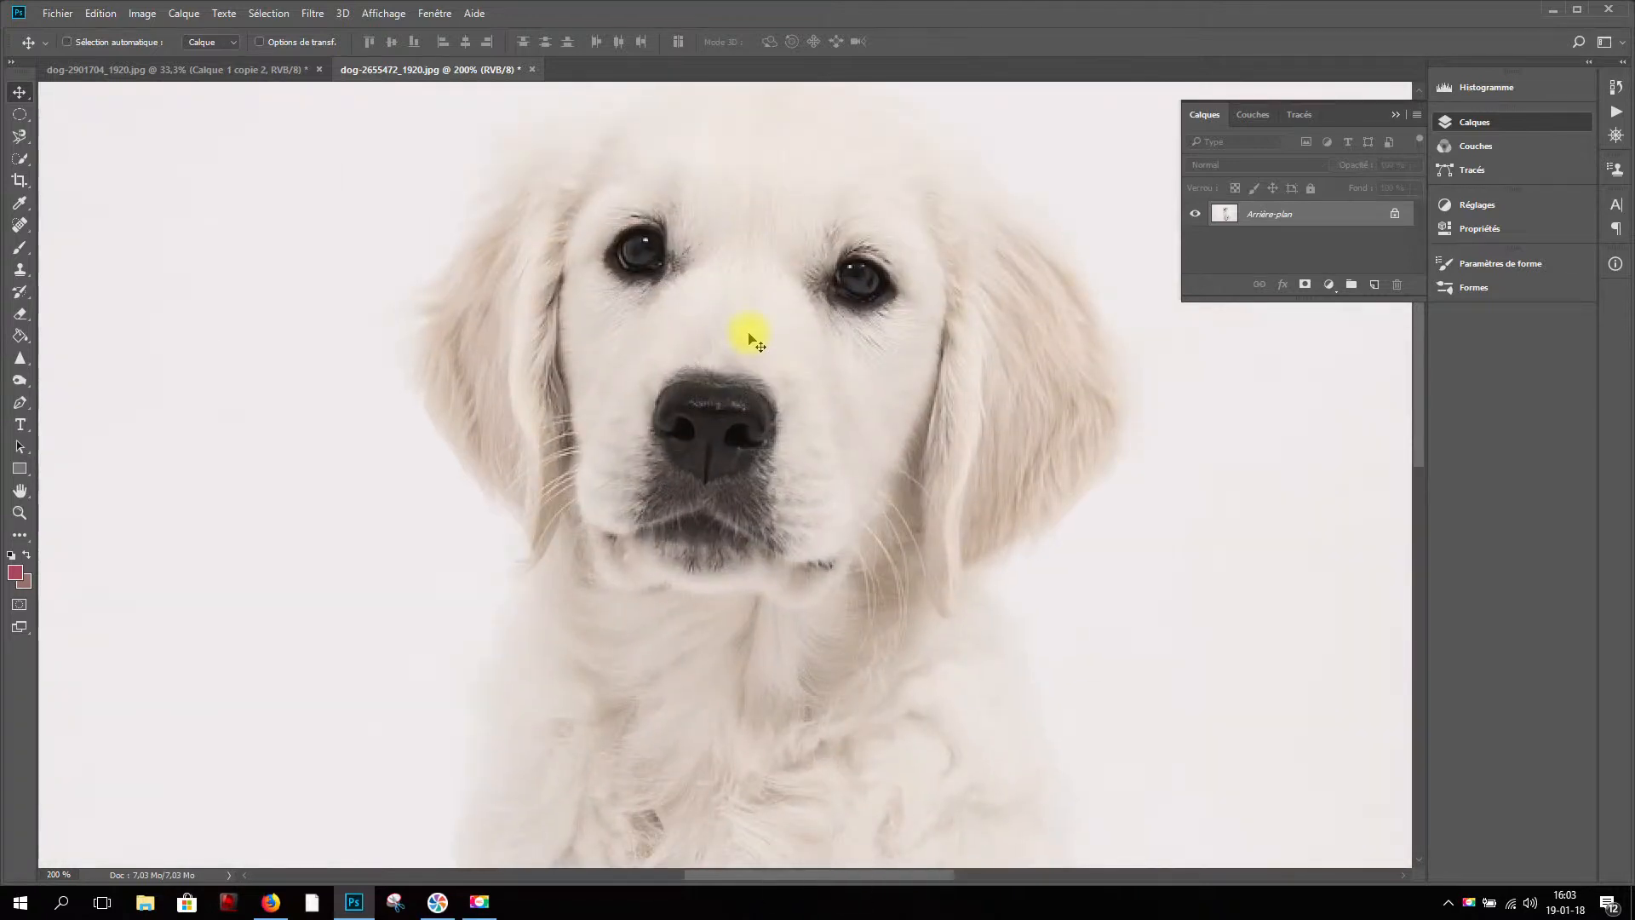
pyautogui.moveTo(773, 315); pyautogui.dragTo(762, 426)
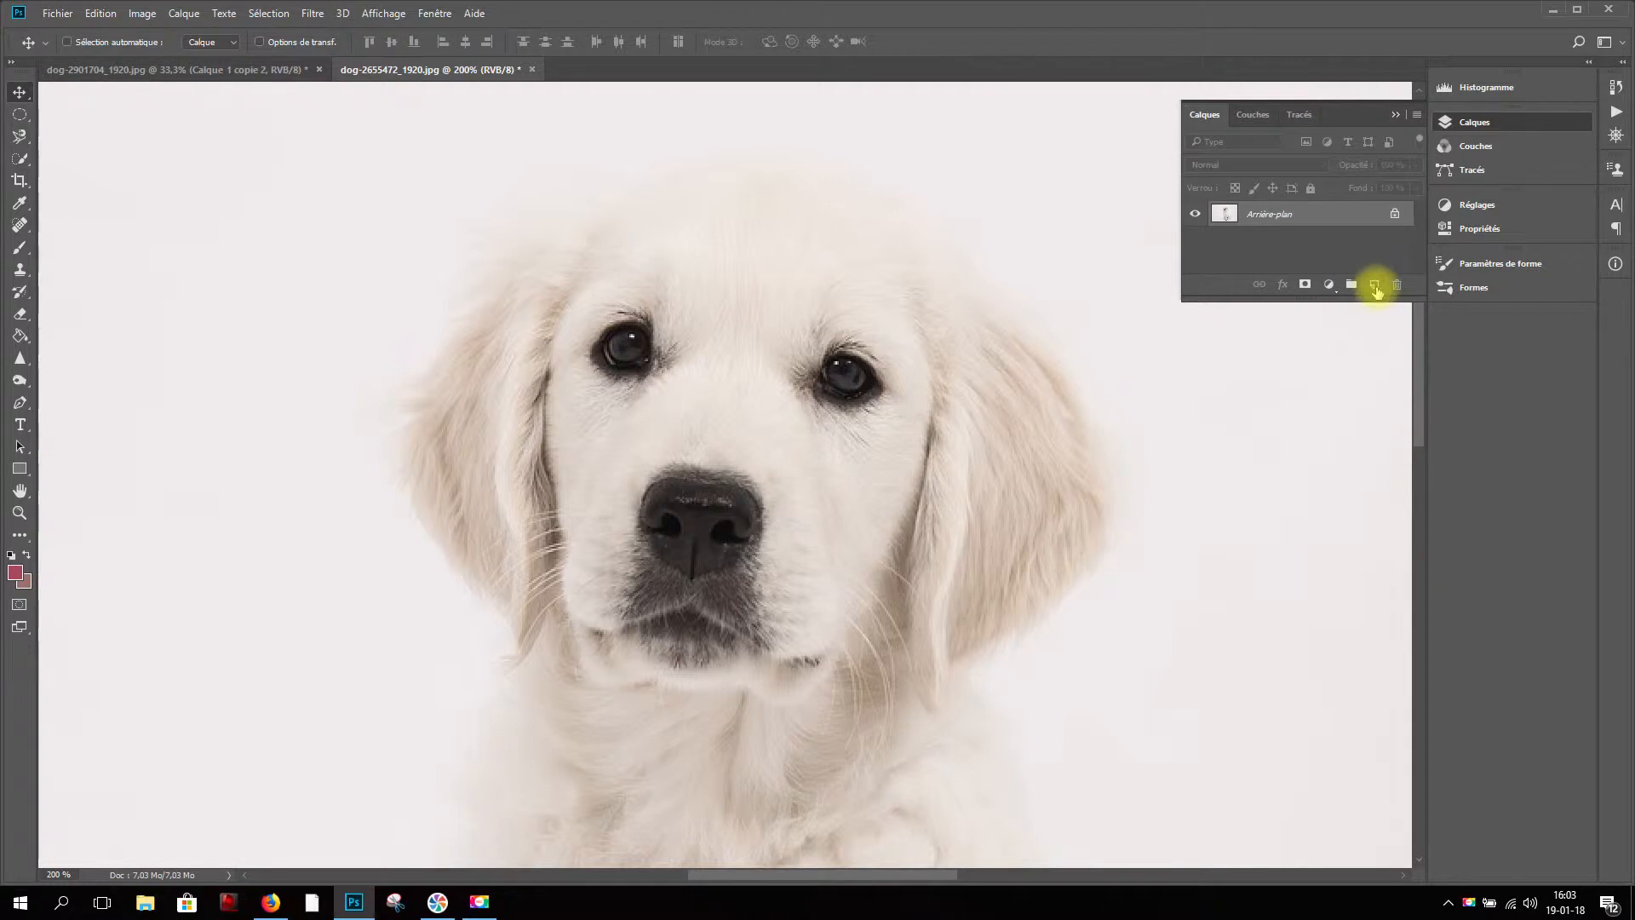
pyautogui.click(1374, 286)
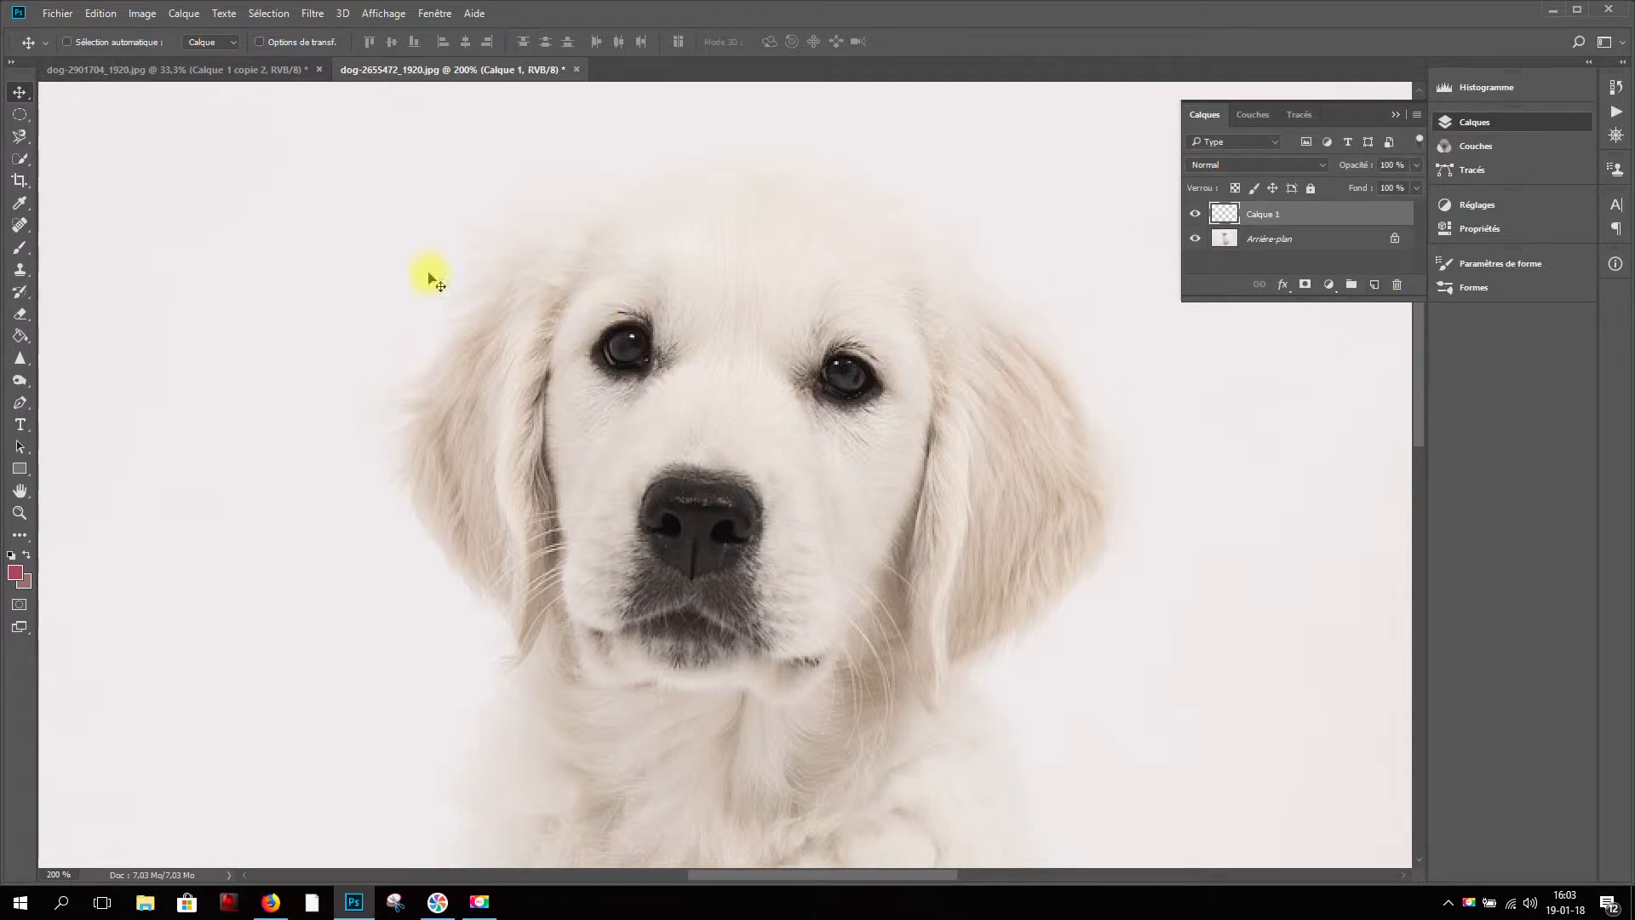
pyautogui.click(26, 118)
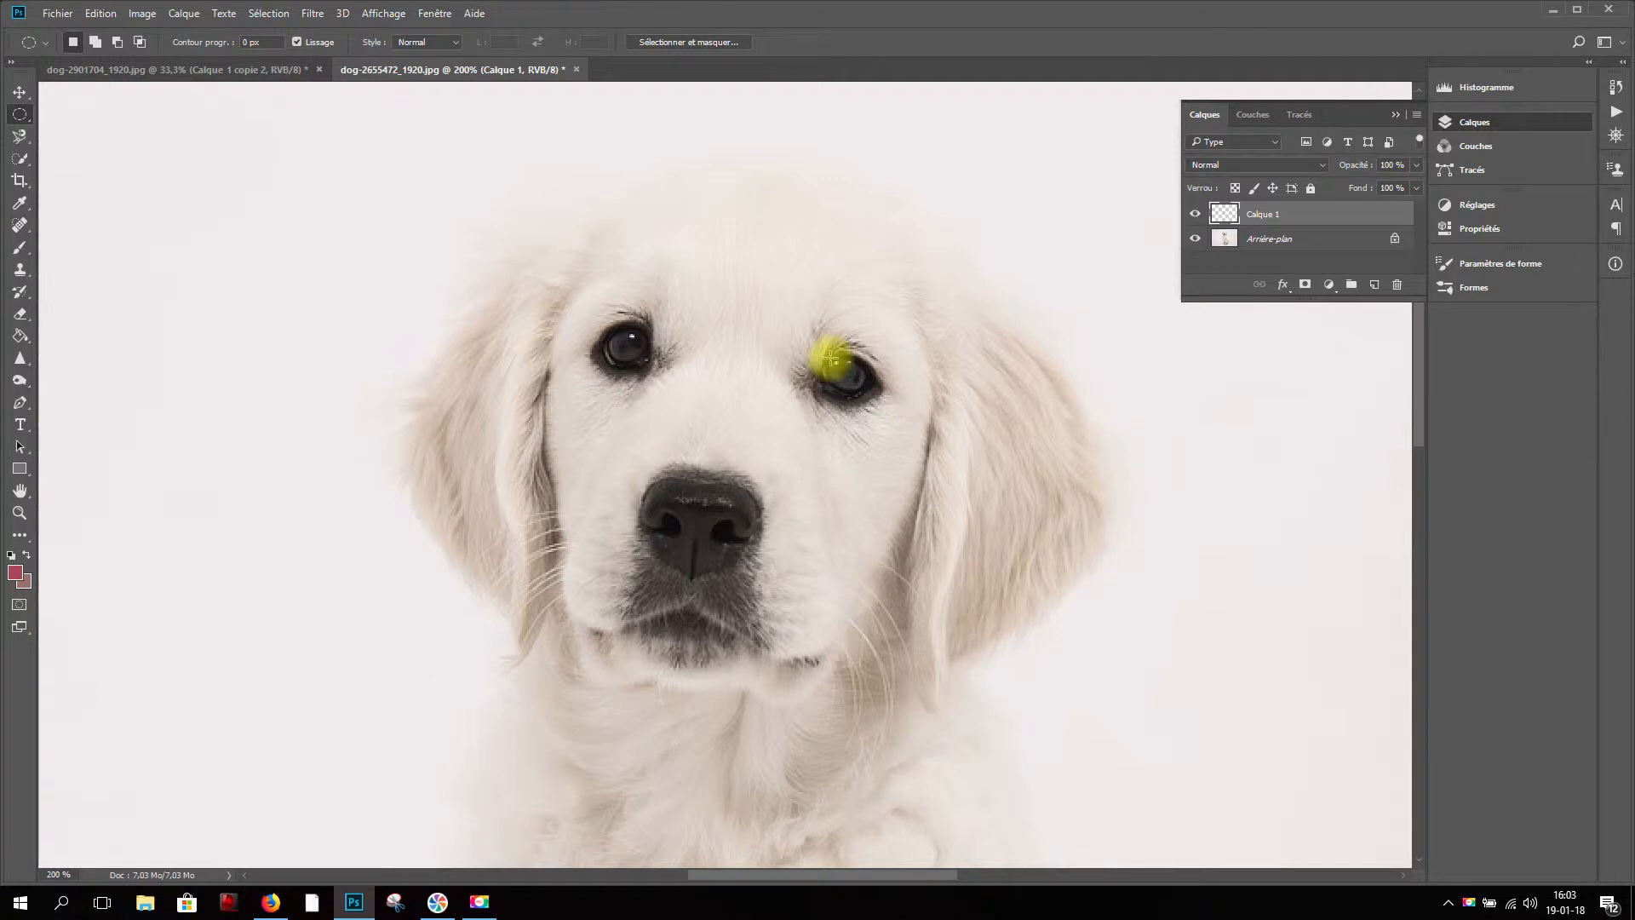
pyautogui.moveTo(833, 358); pyautogui.dragTo(863, 398)
pyautogui.hotkey('ctrl', 'z')
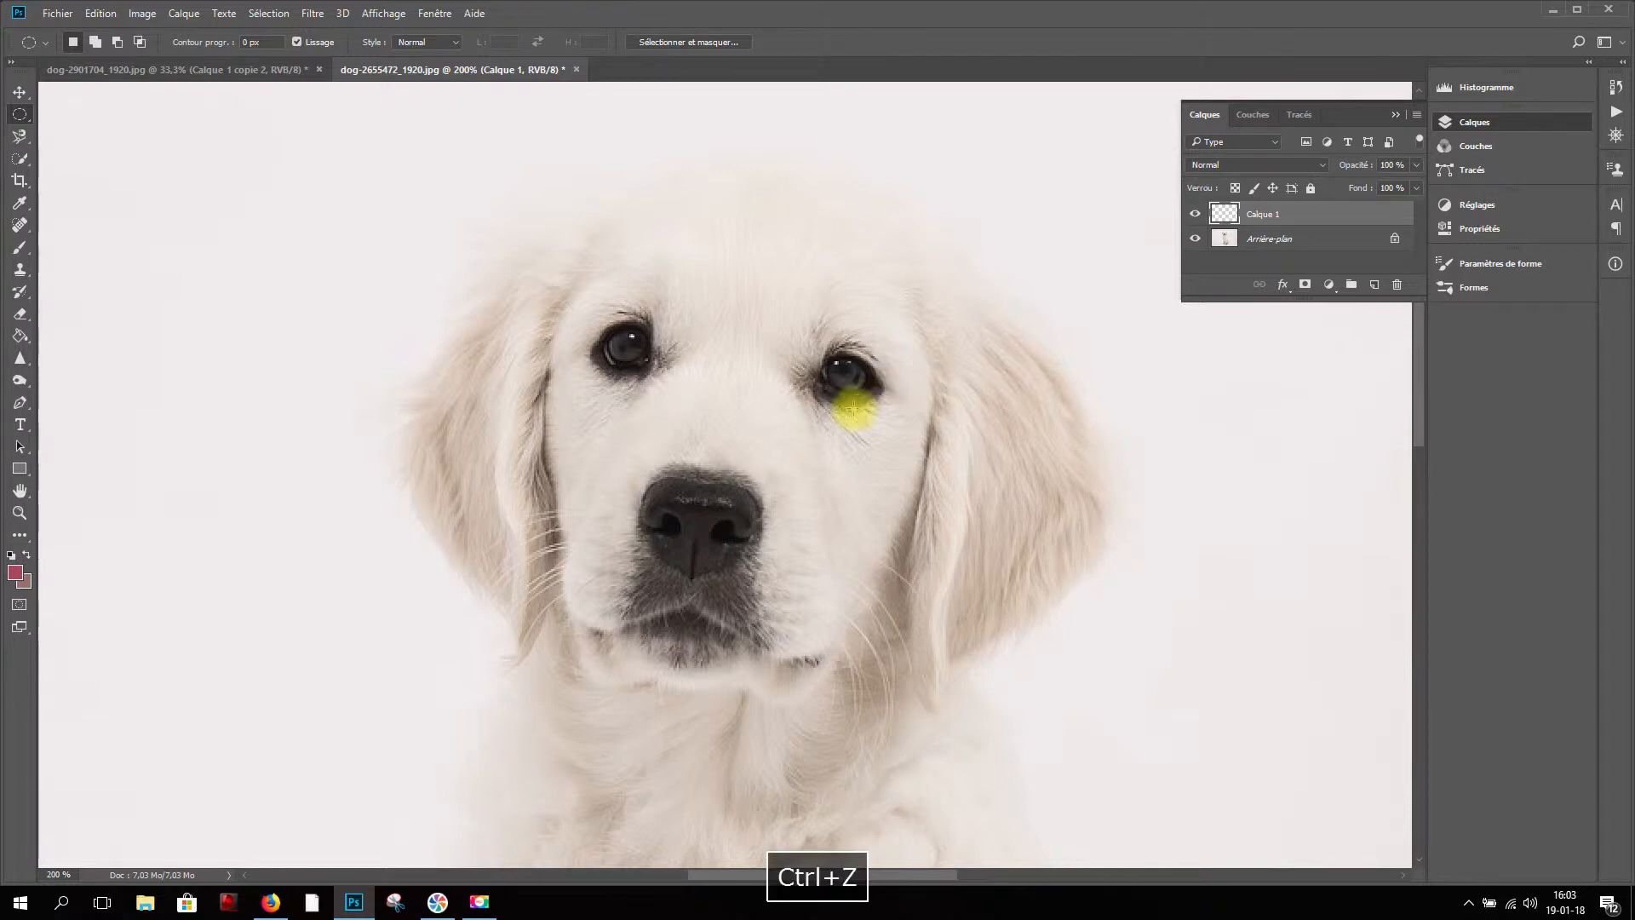
pyautogui.moveTo(833, 356); pyautogui.dragTo(863, 388)
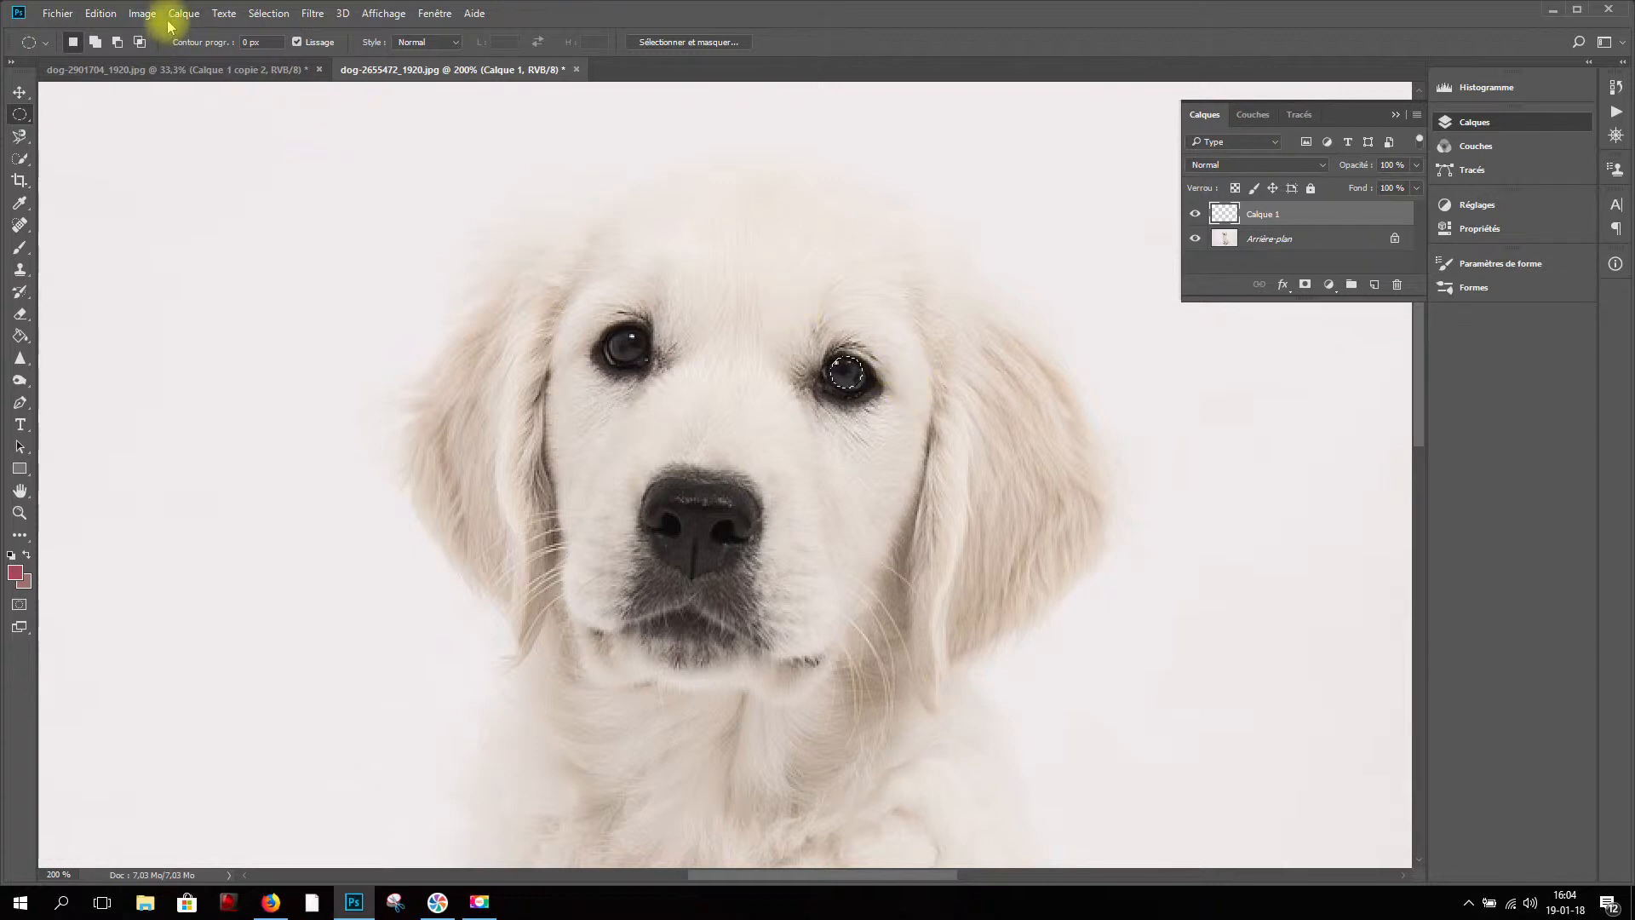
# - Fill the circular selection with white (Blanc) in Normal mode at 100% opacity
pyautogui.click(100, 13)
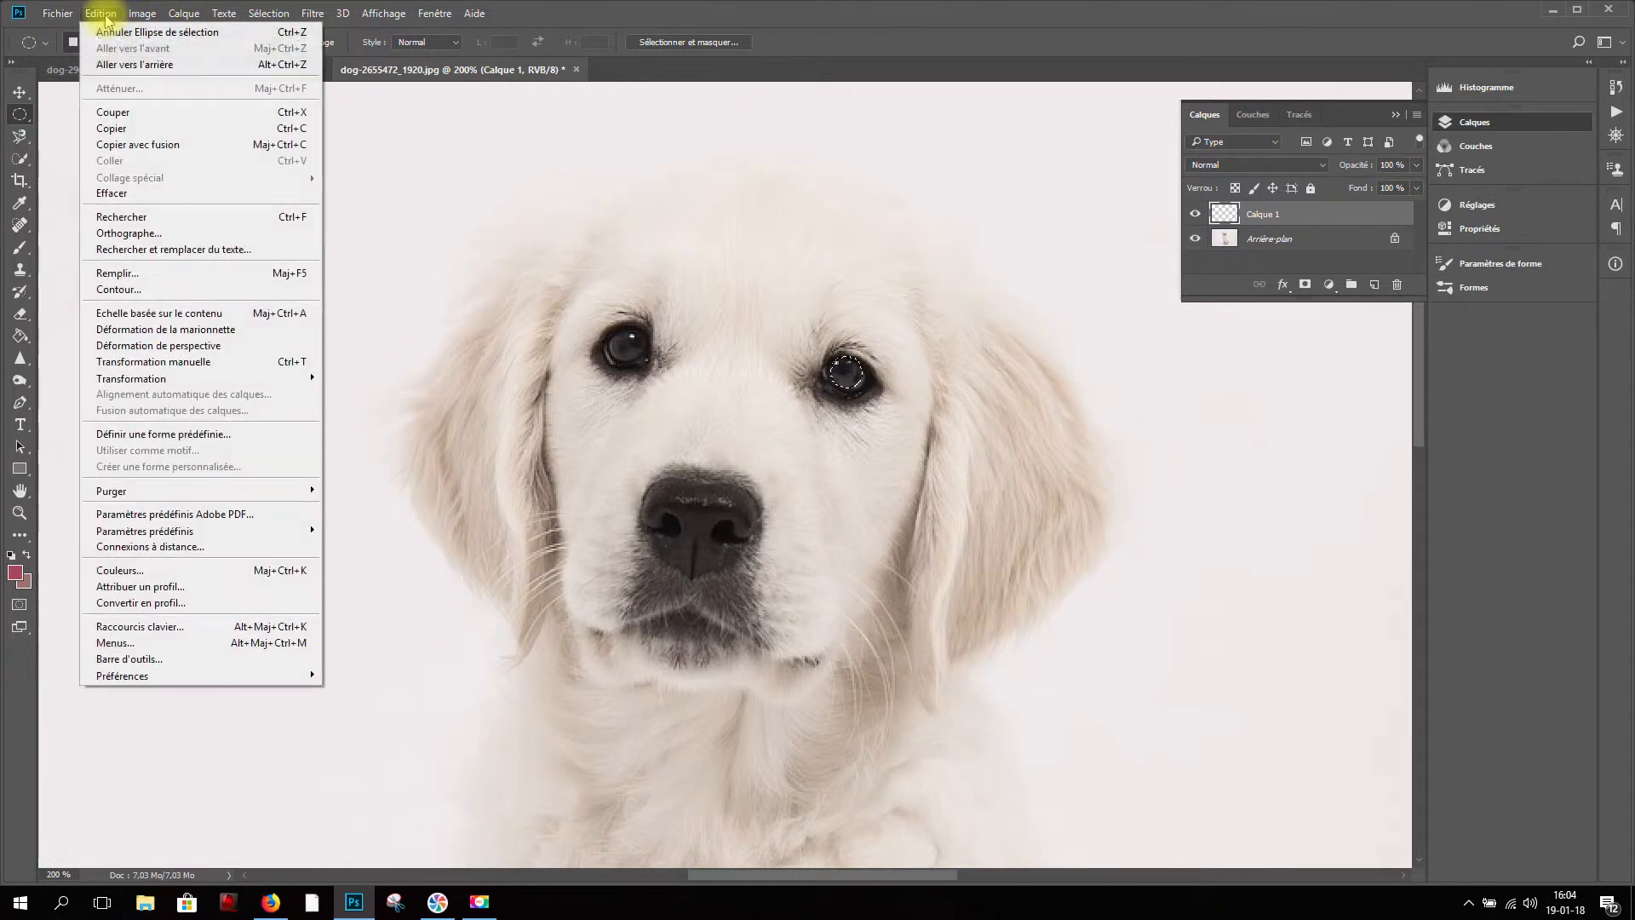
pyautogui.click(154, 274)
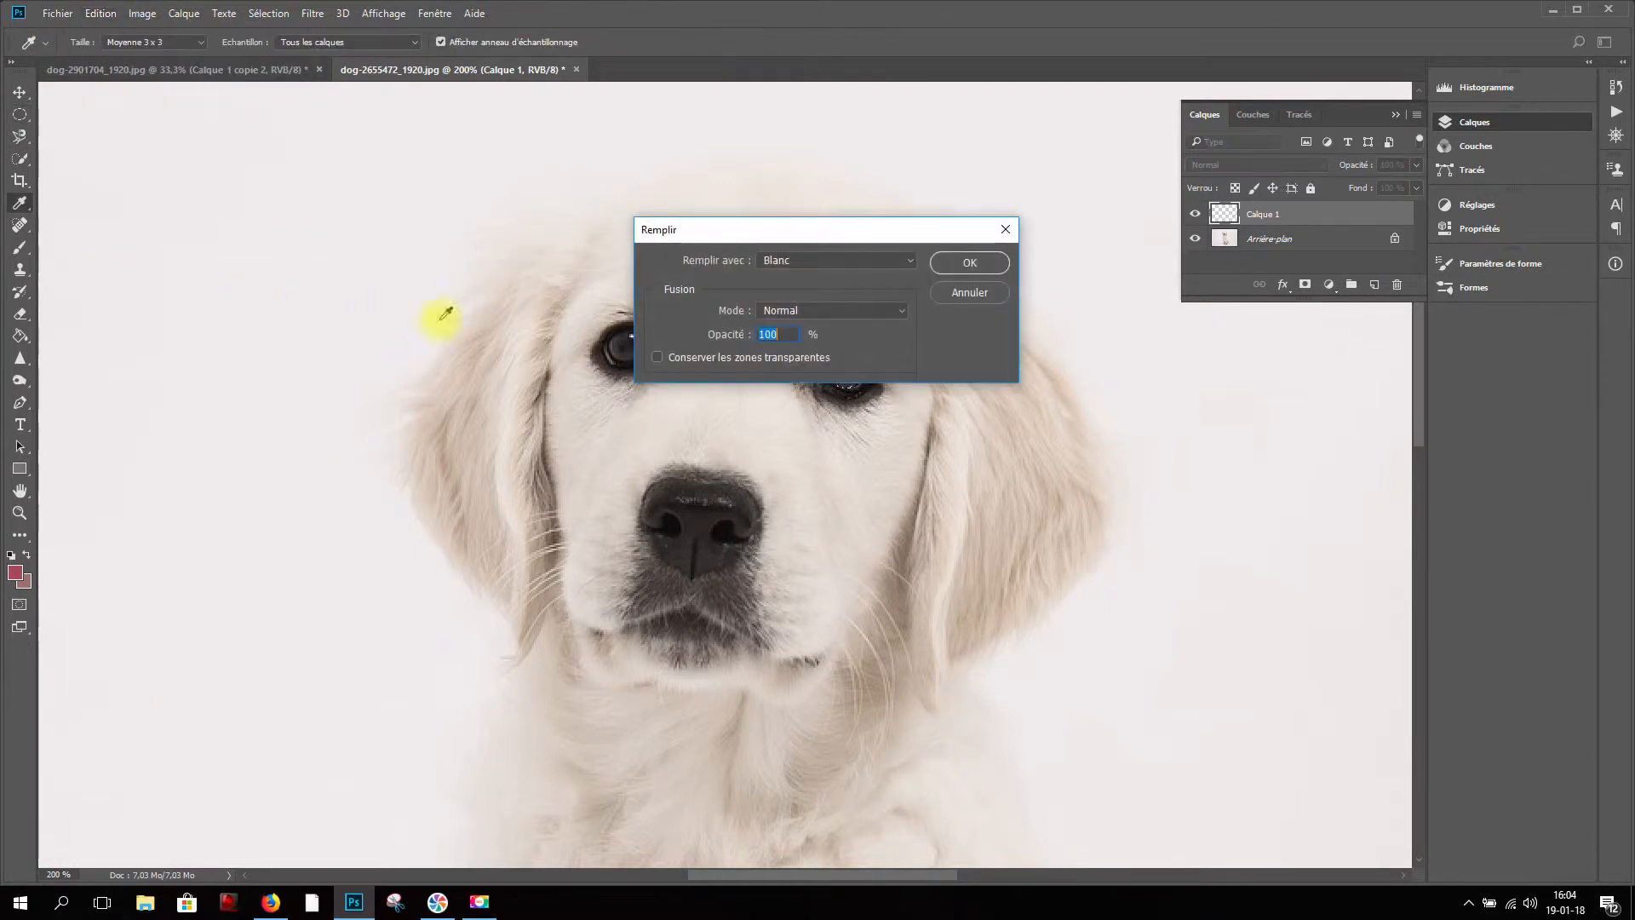
pyautogui.click(969, 263)
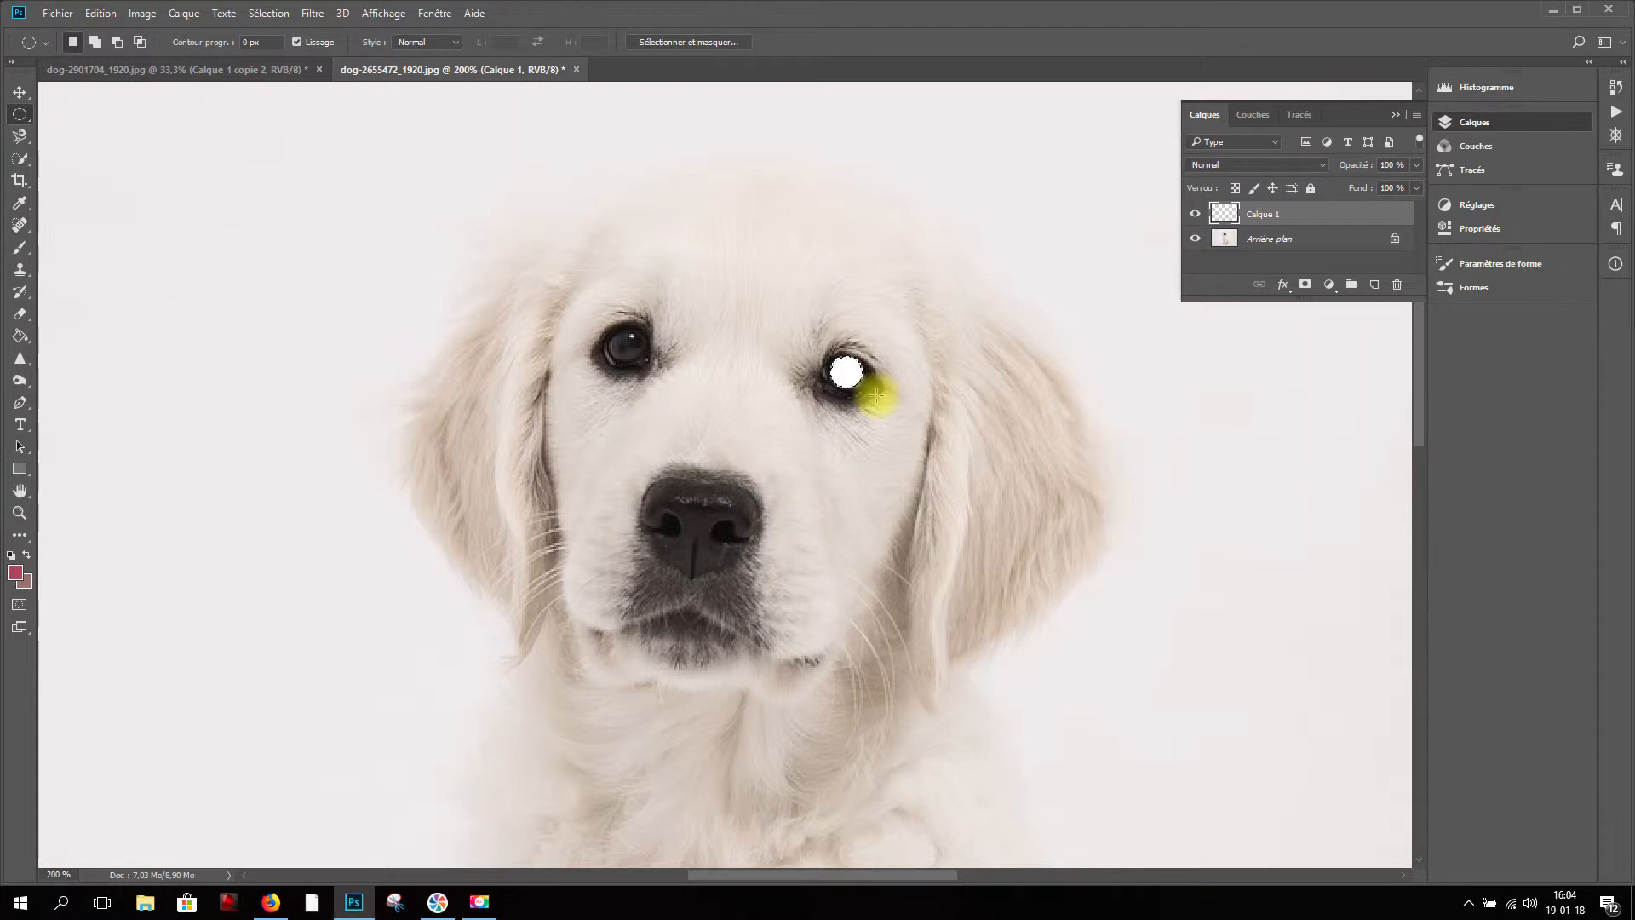
# - Shift the selection upward, delete the white inside it to leave a crescent along the iris's lower edge, and deselect
pyautogui.press('Up')
pyautogui.press('BackSpace')
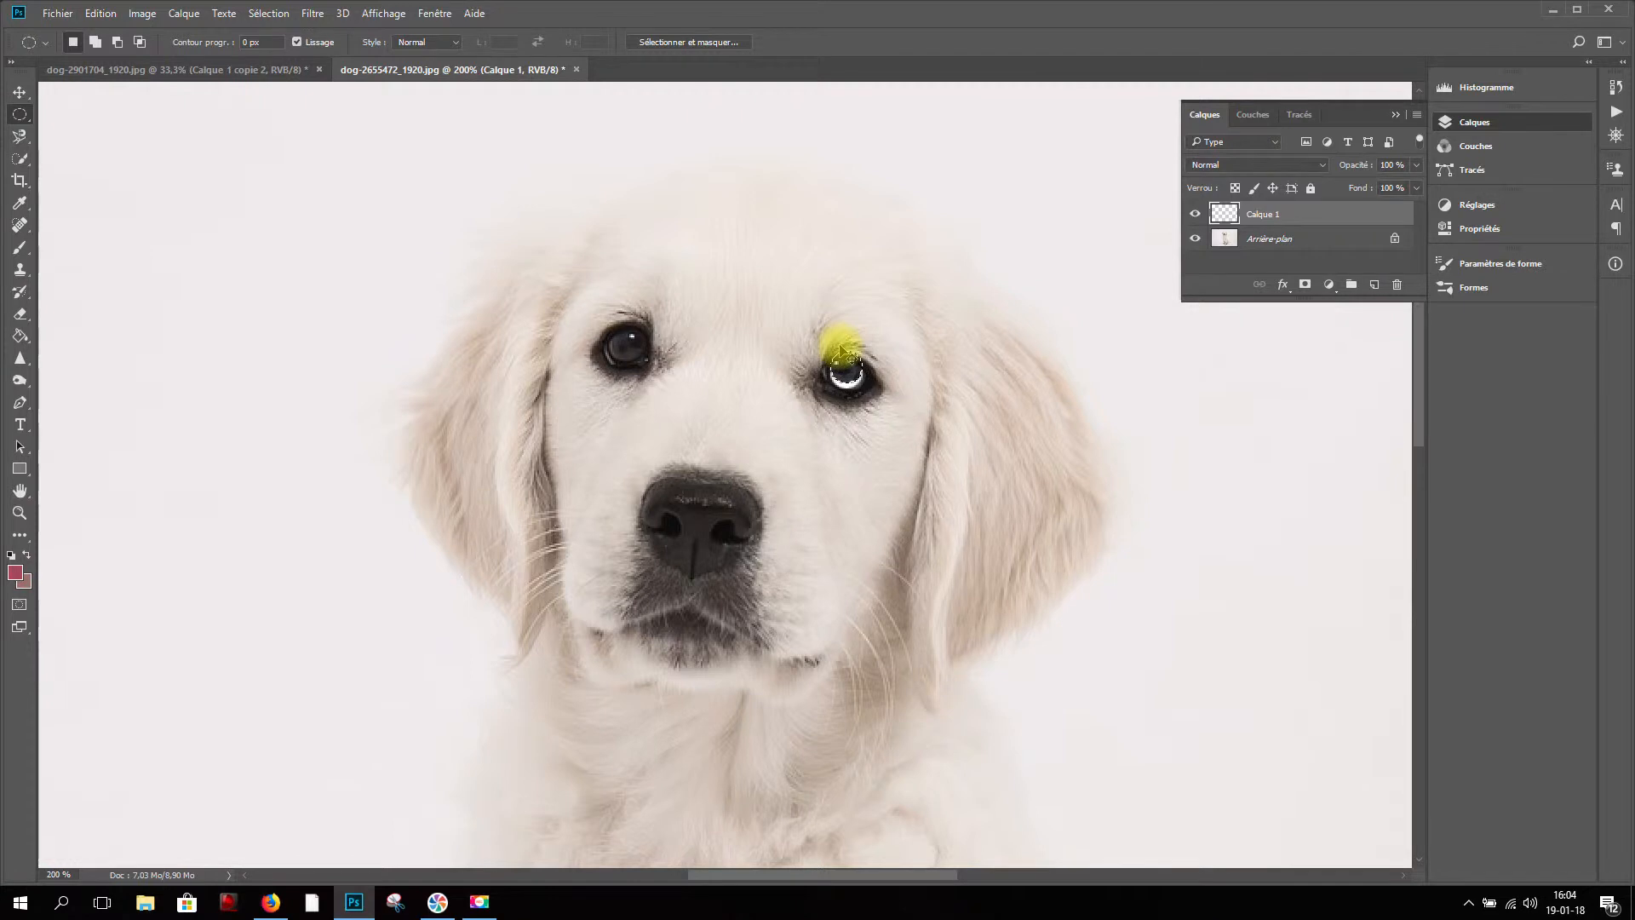
pyautogui.hotkey('ctrl', 'd')
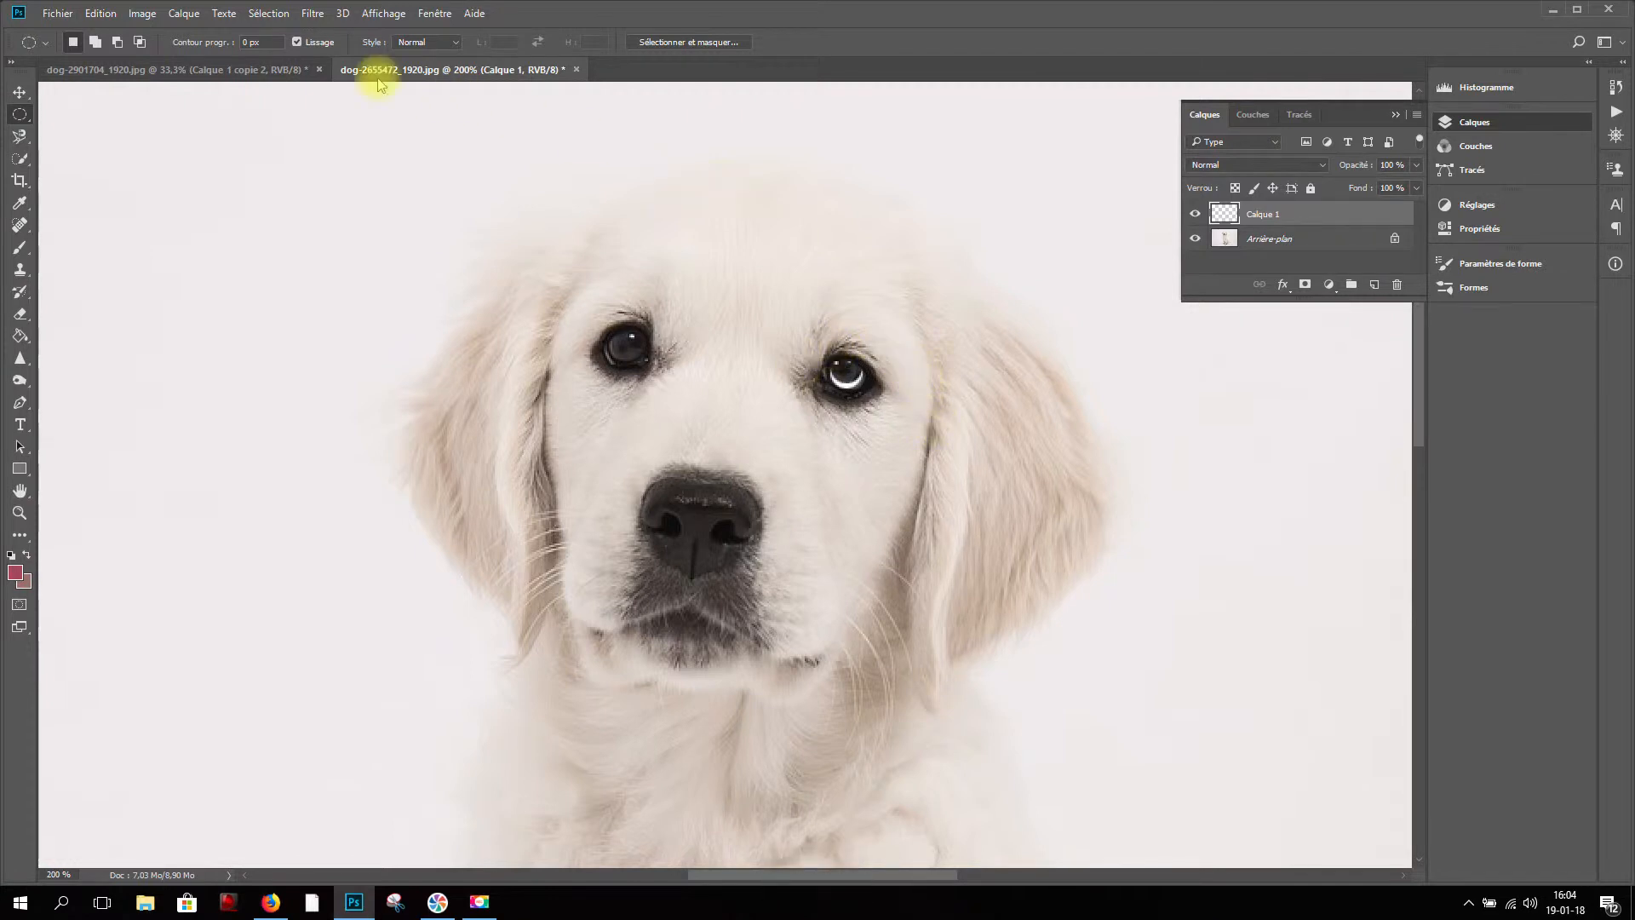
# - Soften the white crescent with a Gaussian Blur (Flou gaussien) of 2.7 pixels radius
pyautogui.click(313, 13)
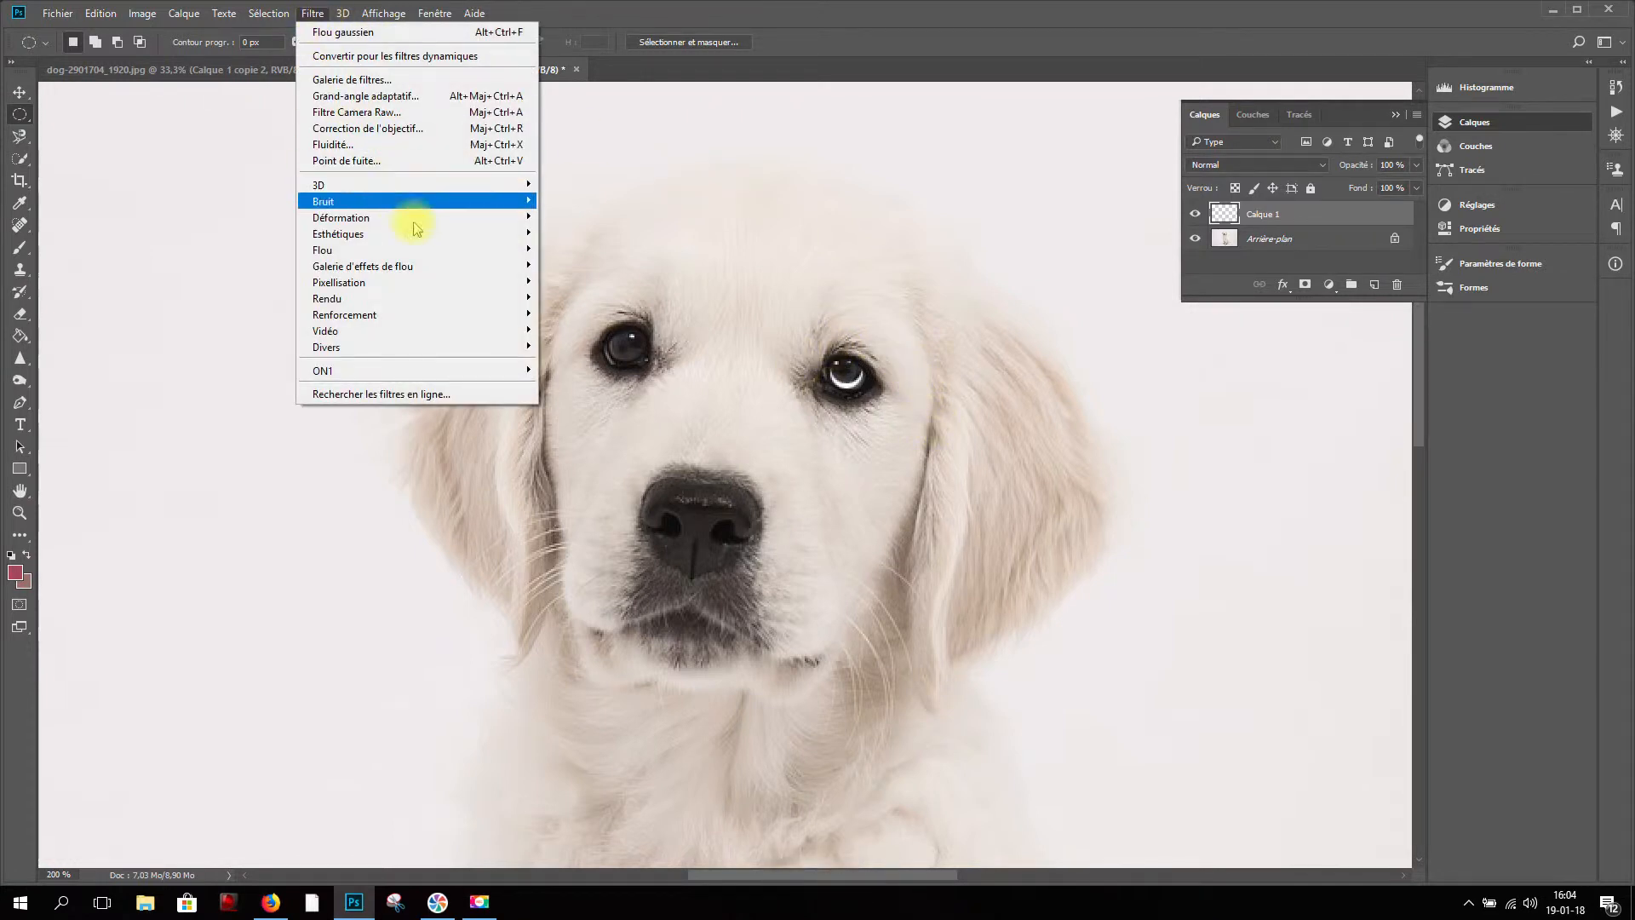
pyautogui.moveTo(420, 253)
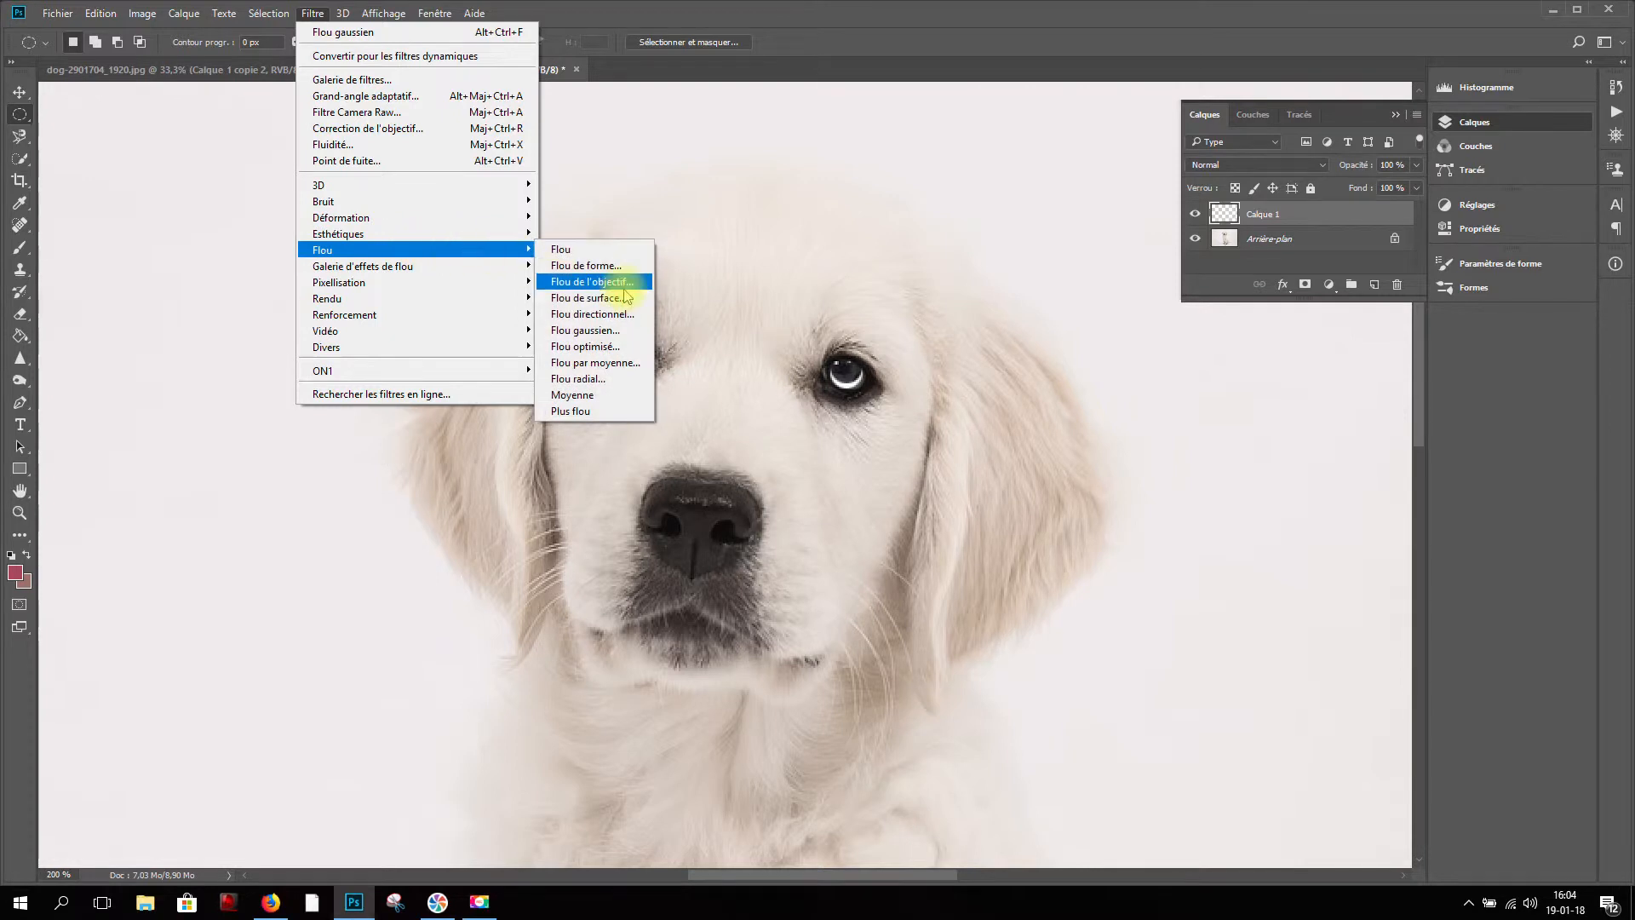
pyautogui.click(636, 332)
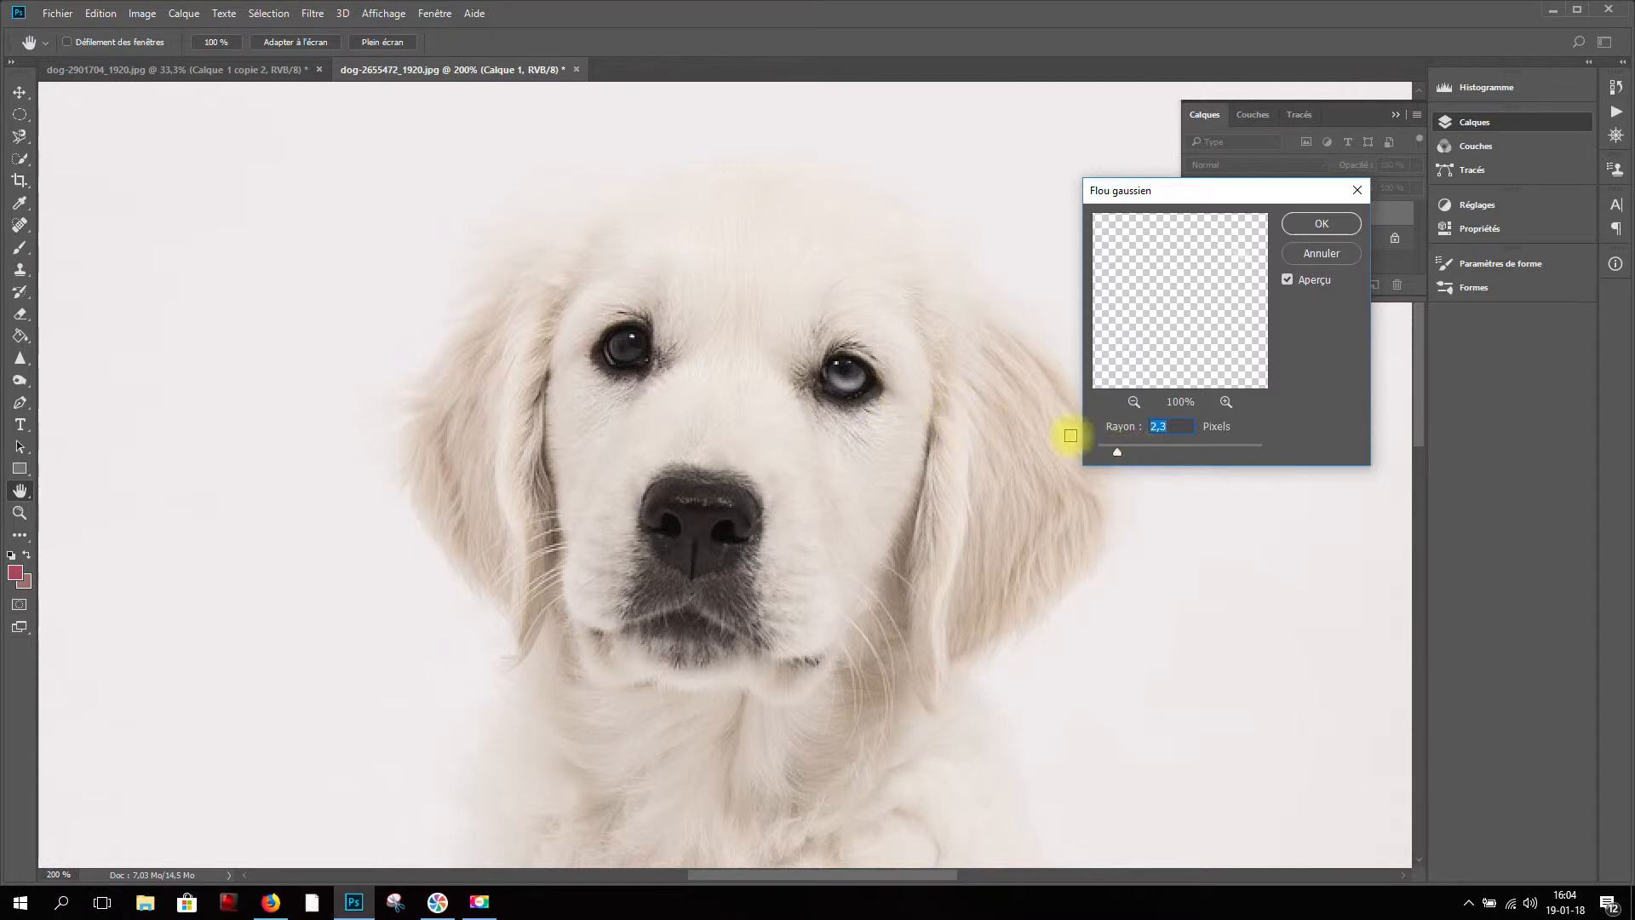
pyautogui.moveTo(1116, 454); pyautogui.dragTo(1122, 456)
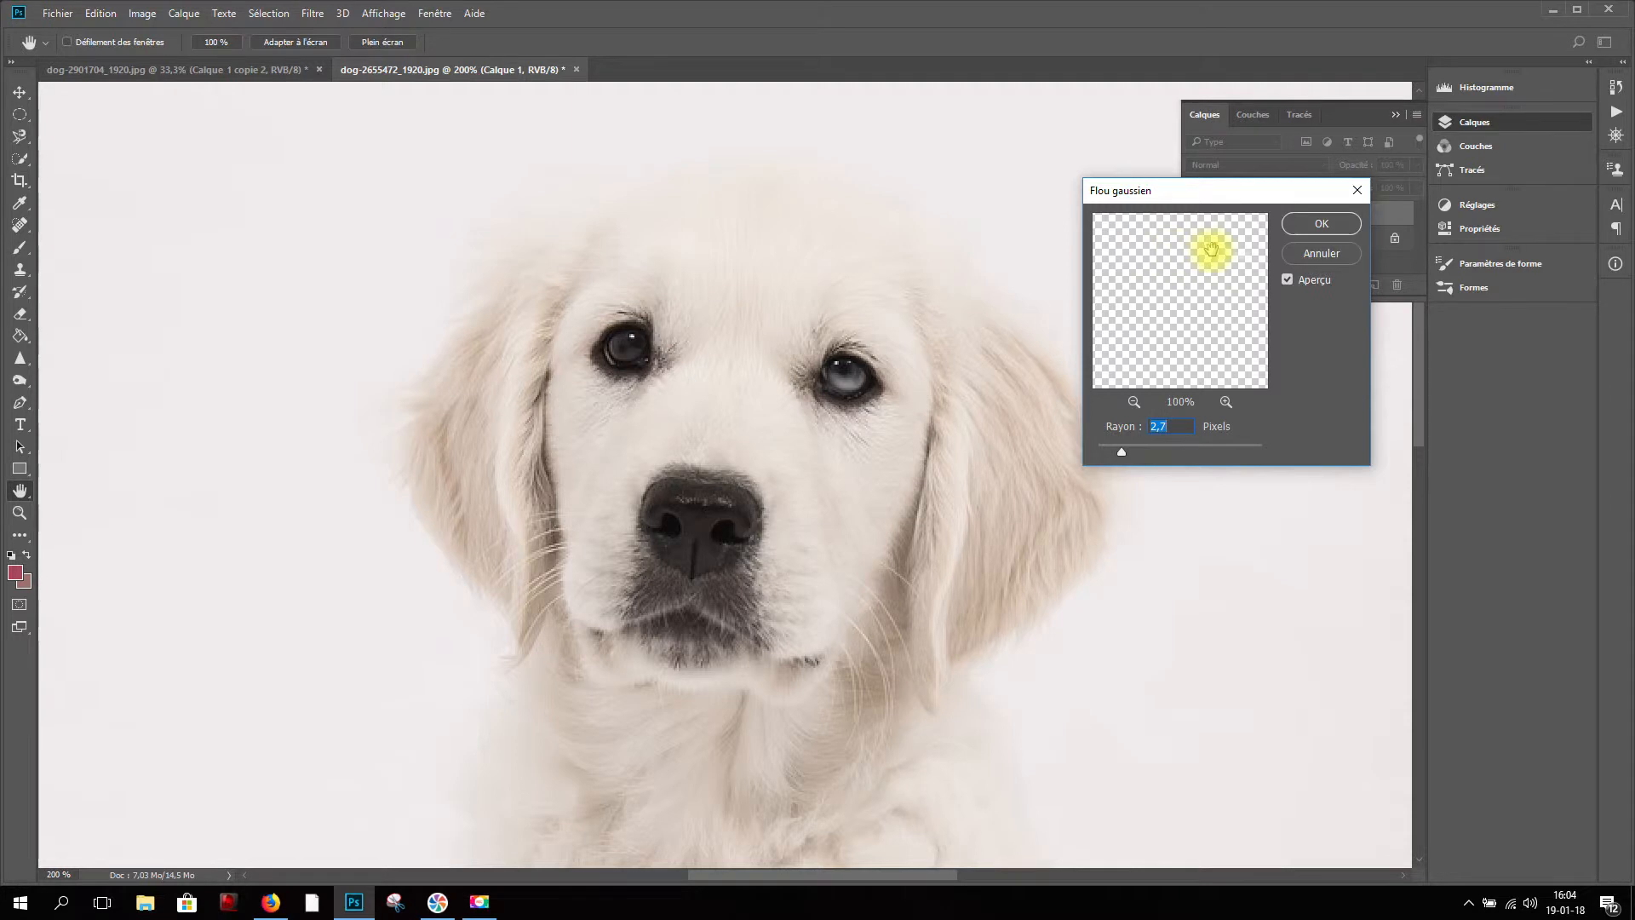
pyautogui.click(1333, 227)
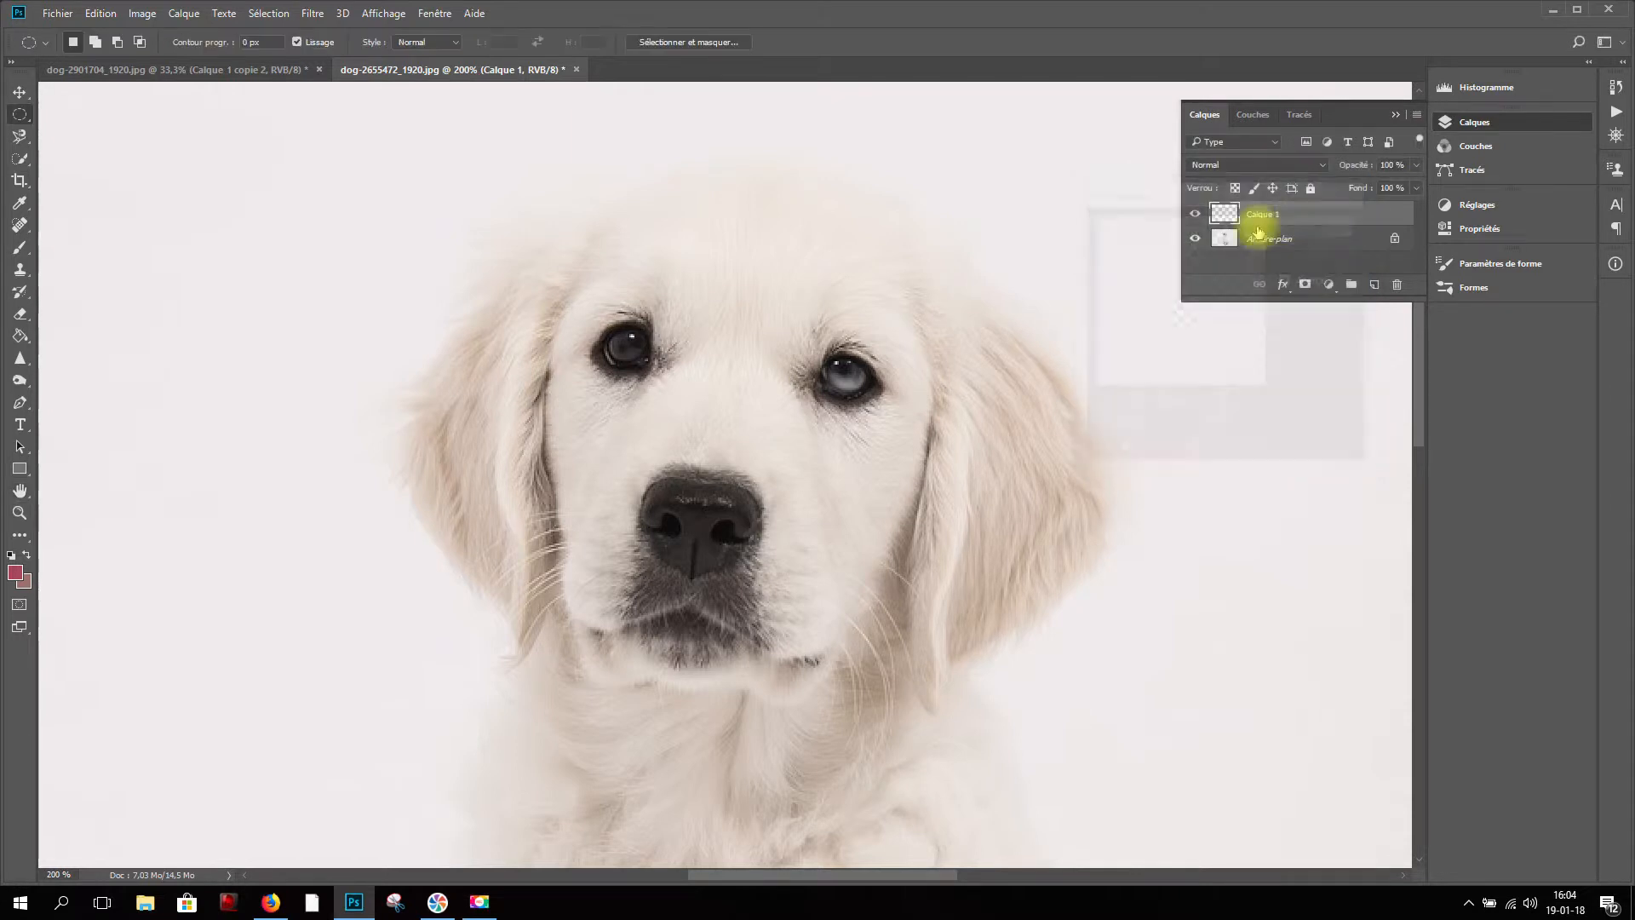
# - Set the crescent layer's blend mode to Incrustation and compare the eye with the layer hidden and shown
pyautogui.click(1280, 166)
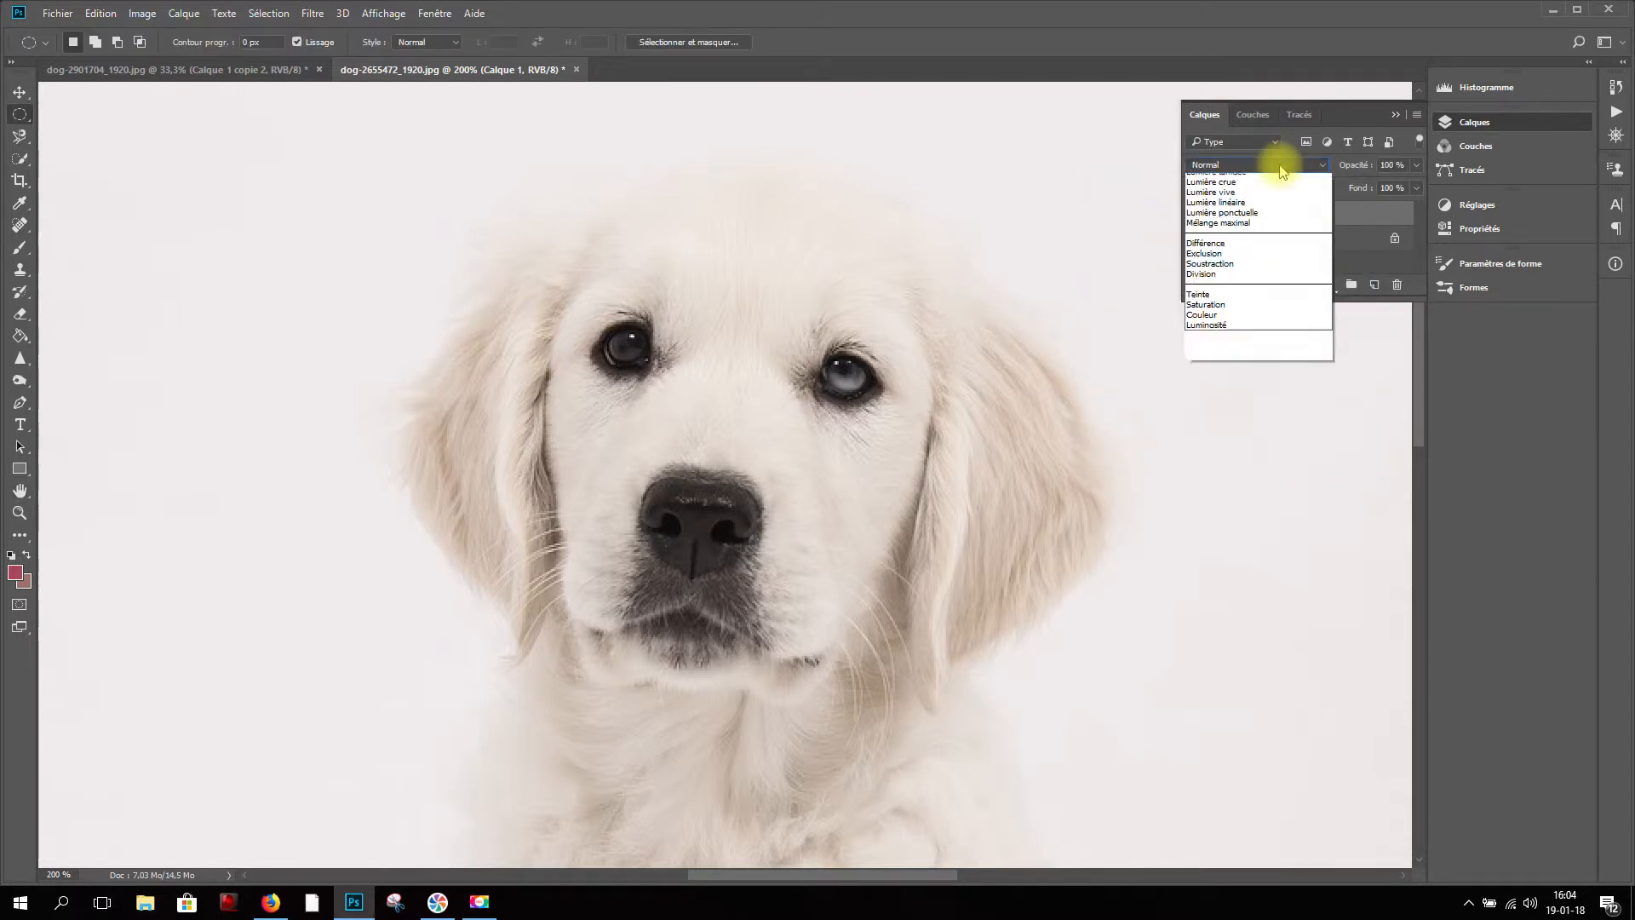
pyautogui.click(1269, 333)
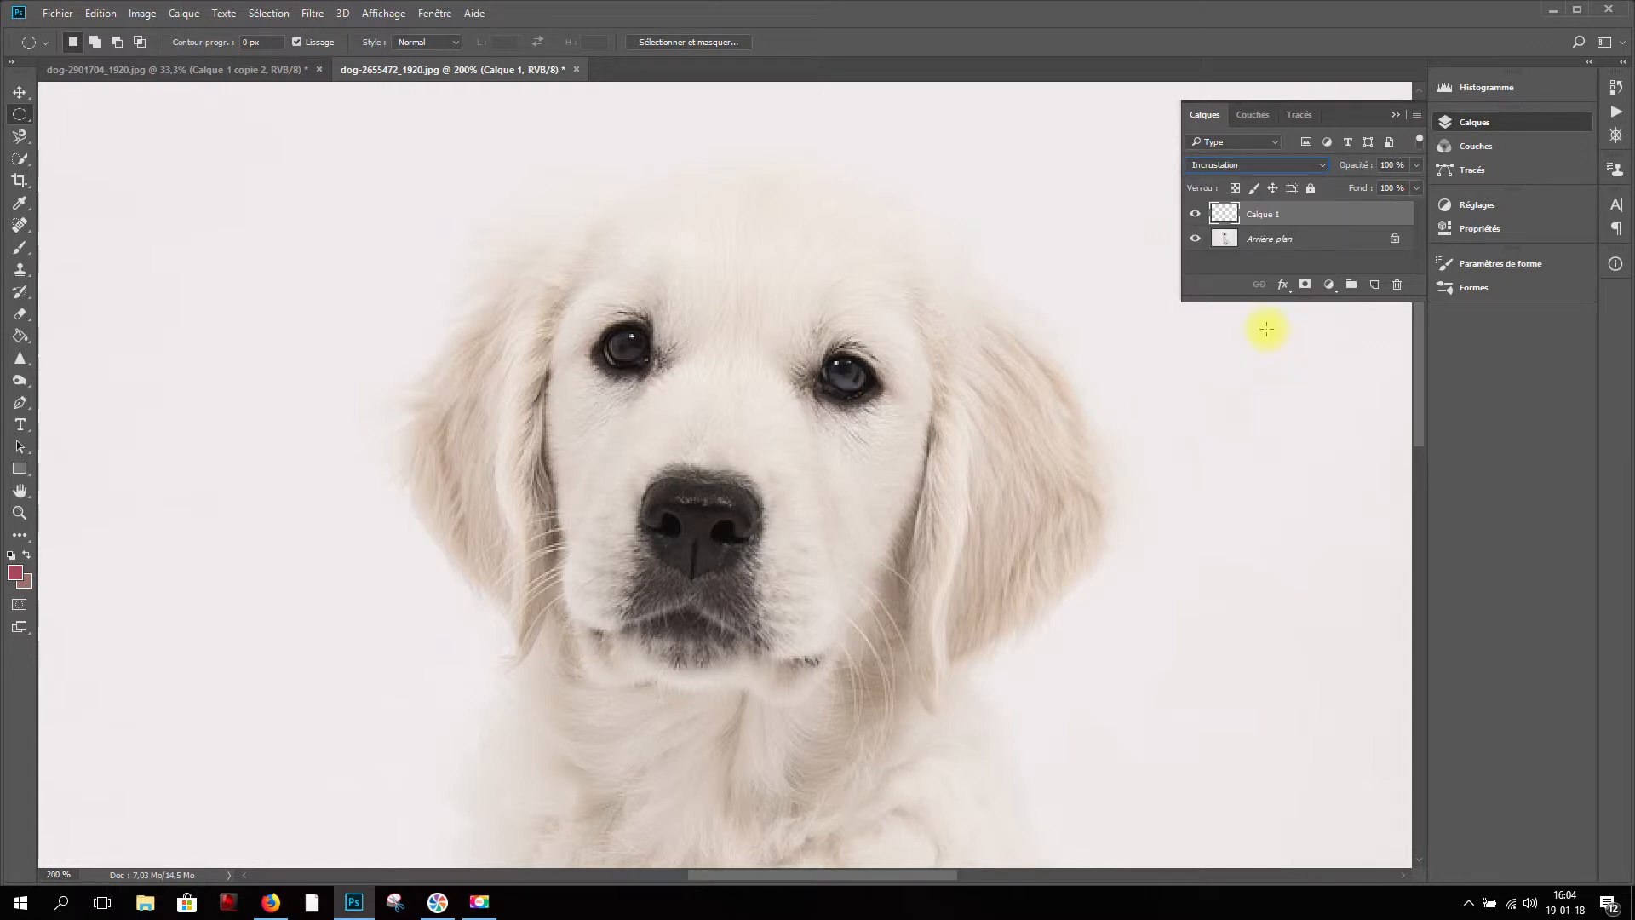
pyautogui.click(1196, 215)
pyautogui.click(1196, 214)
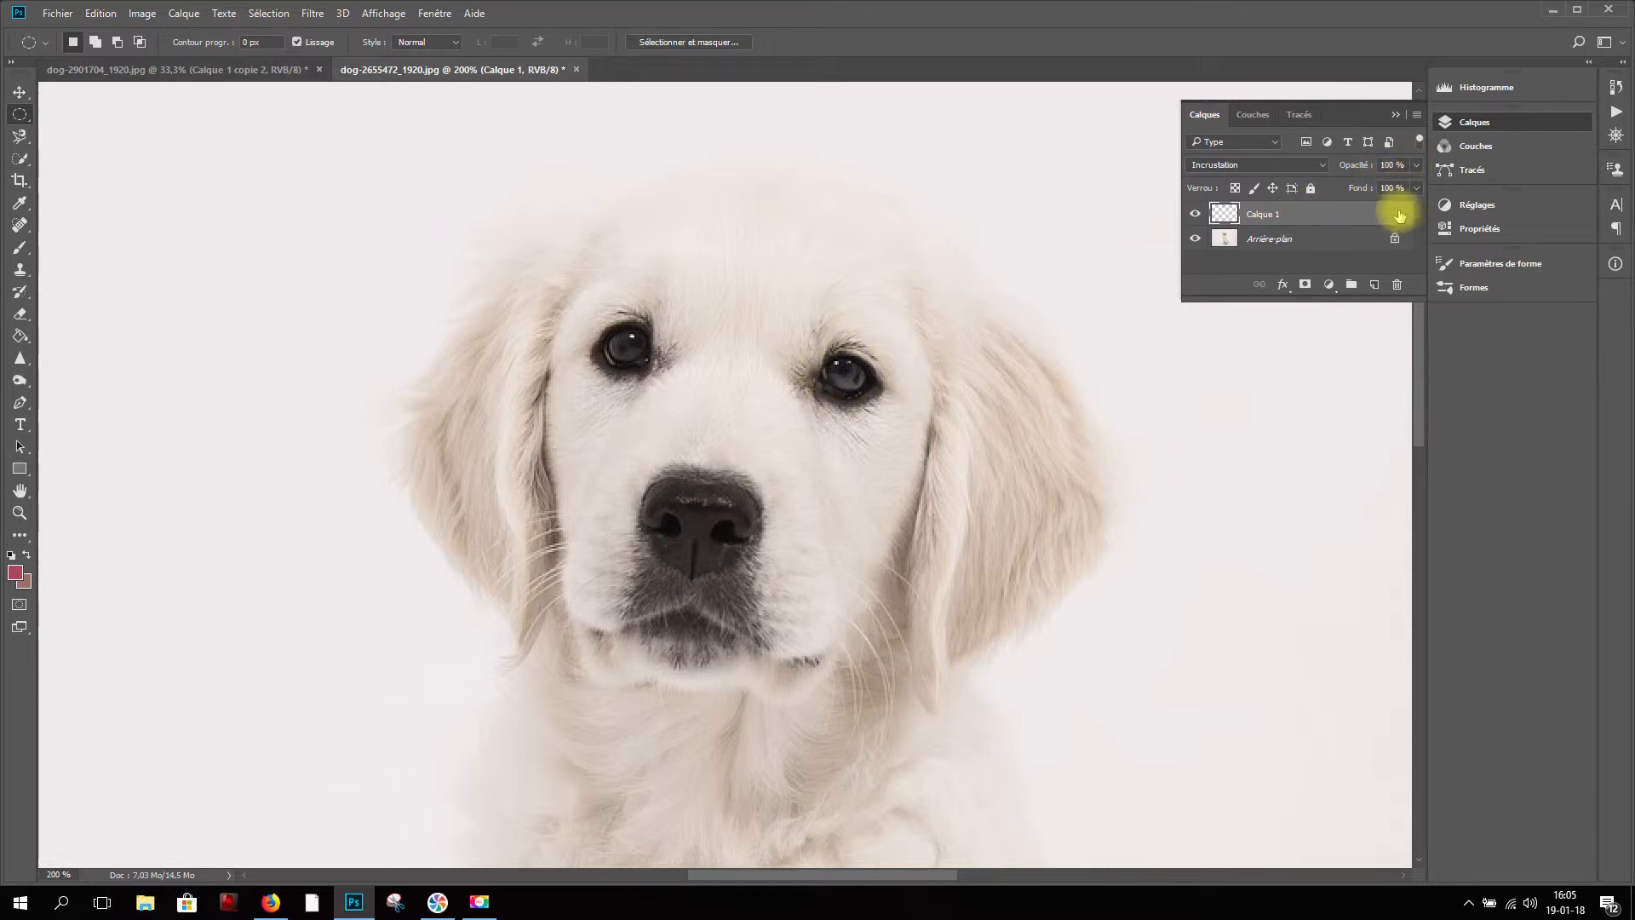
# - Duplicate the crescent layer and move the copy onto the iris of the dog's other eye
pyautogui.moveTo(1347, 215); pyautogui.dragTo(1379, 284)
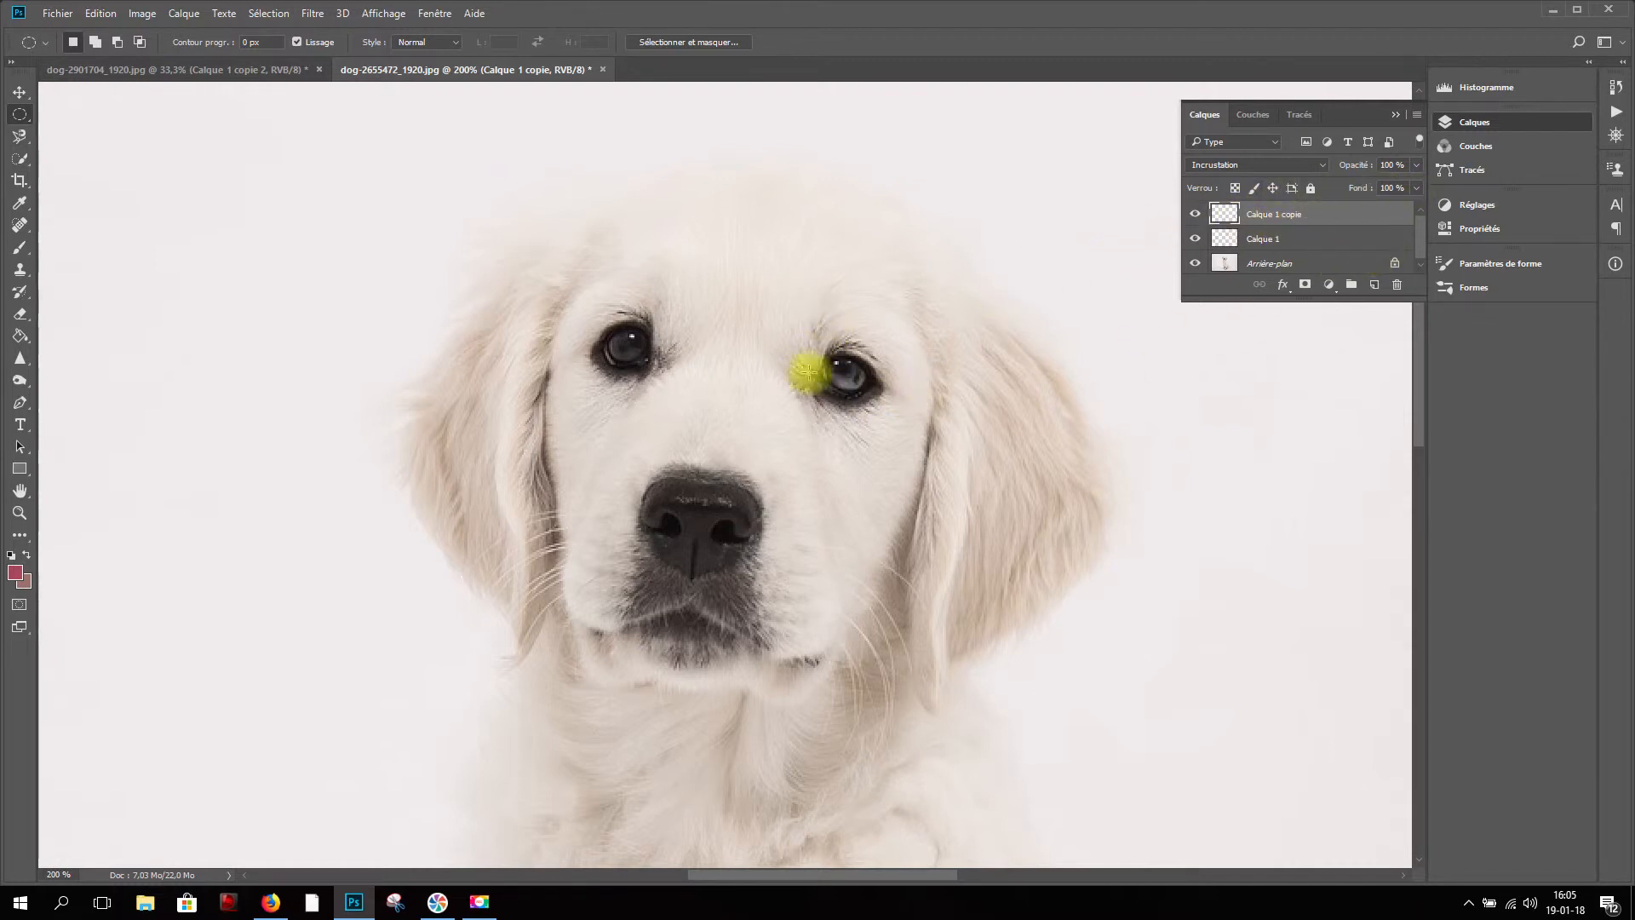
pyautogui.click(20, 92)
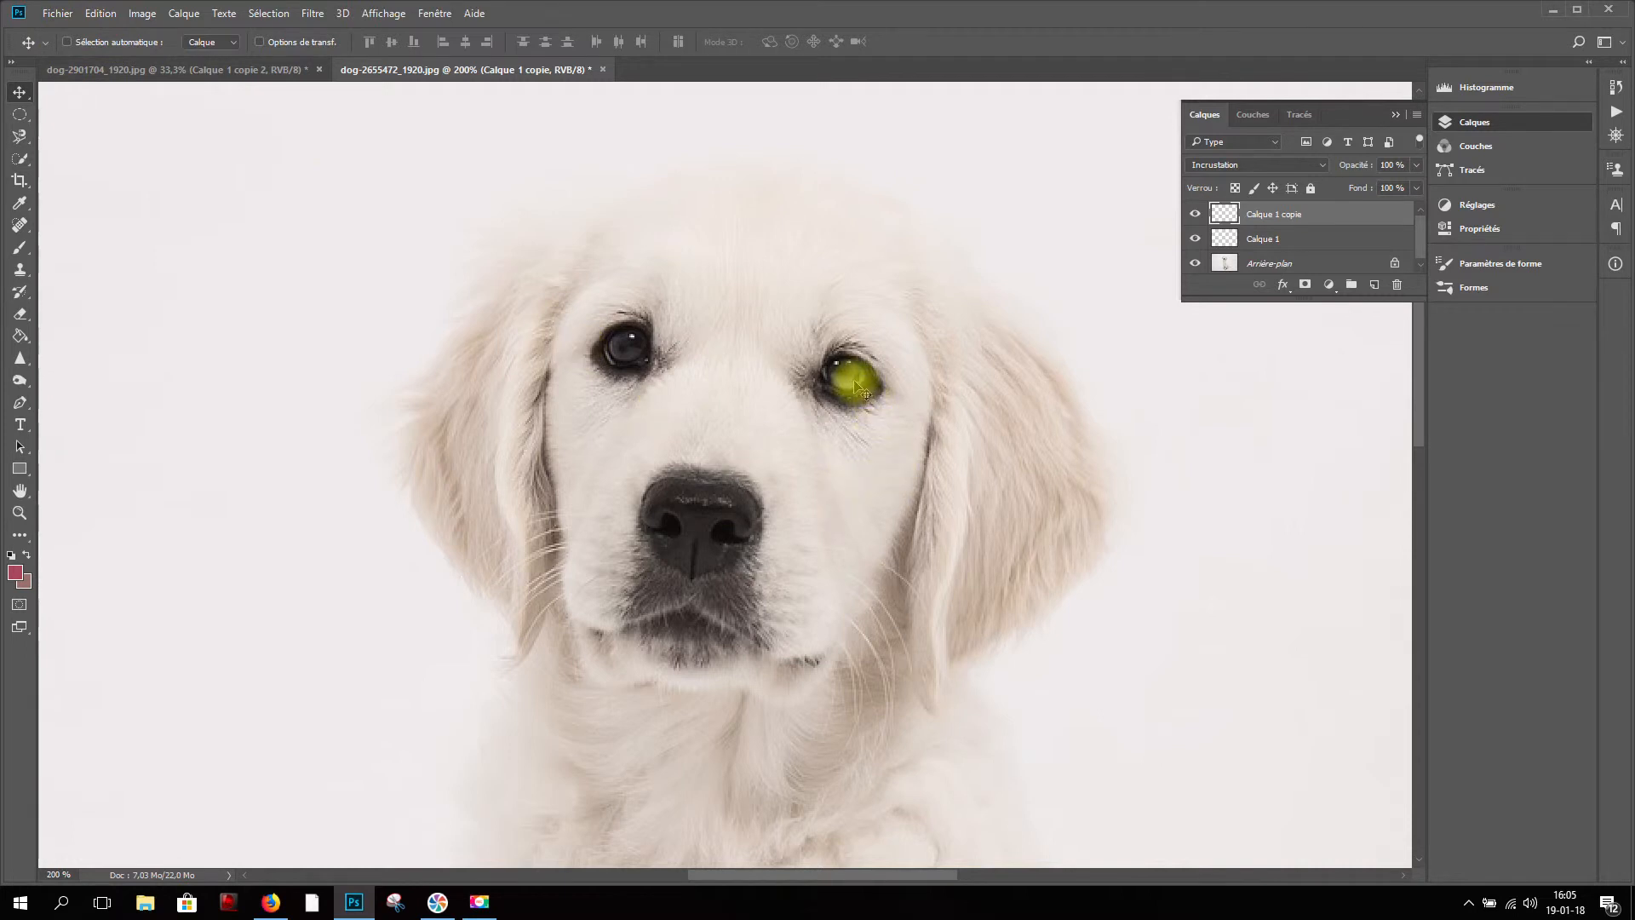
pyautogui.moveTo(855, 379); pyautogui.dragTo(635, 348)
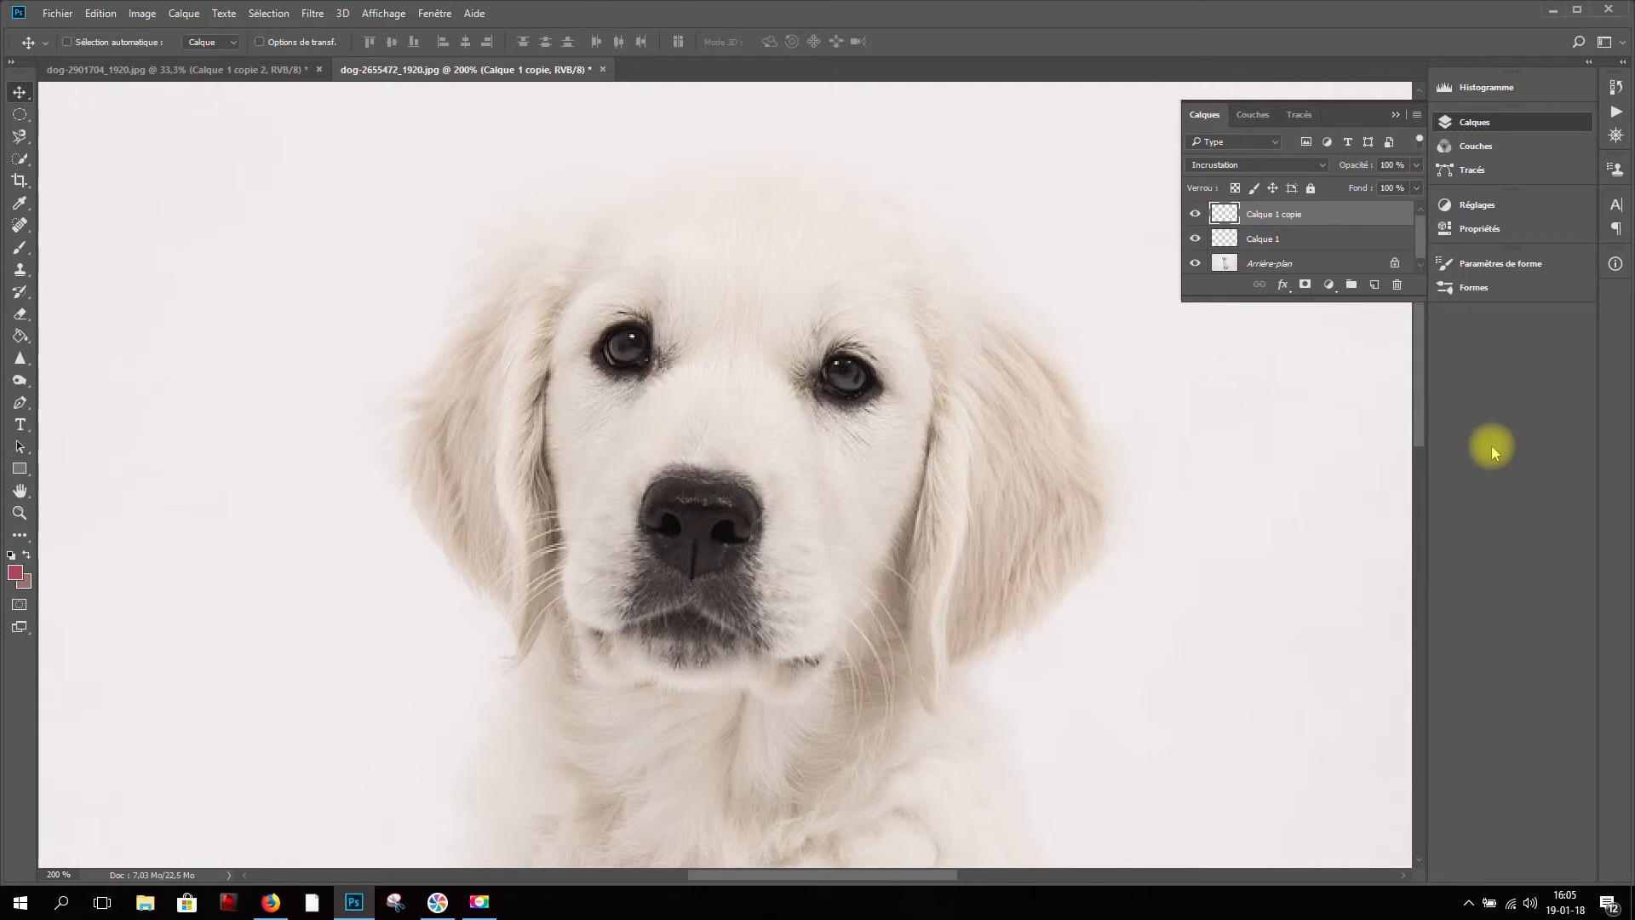
# - Group the two crescent layers, lower the group's opacity to 57%, and compare the photo with the group hidden and shown
pyautogui.hotkey('ctrl', '-')
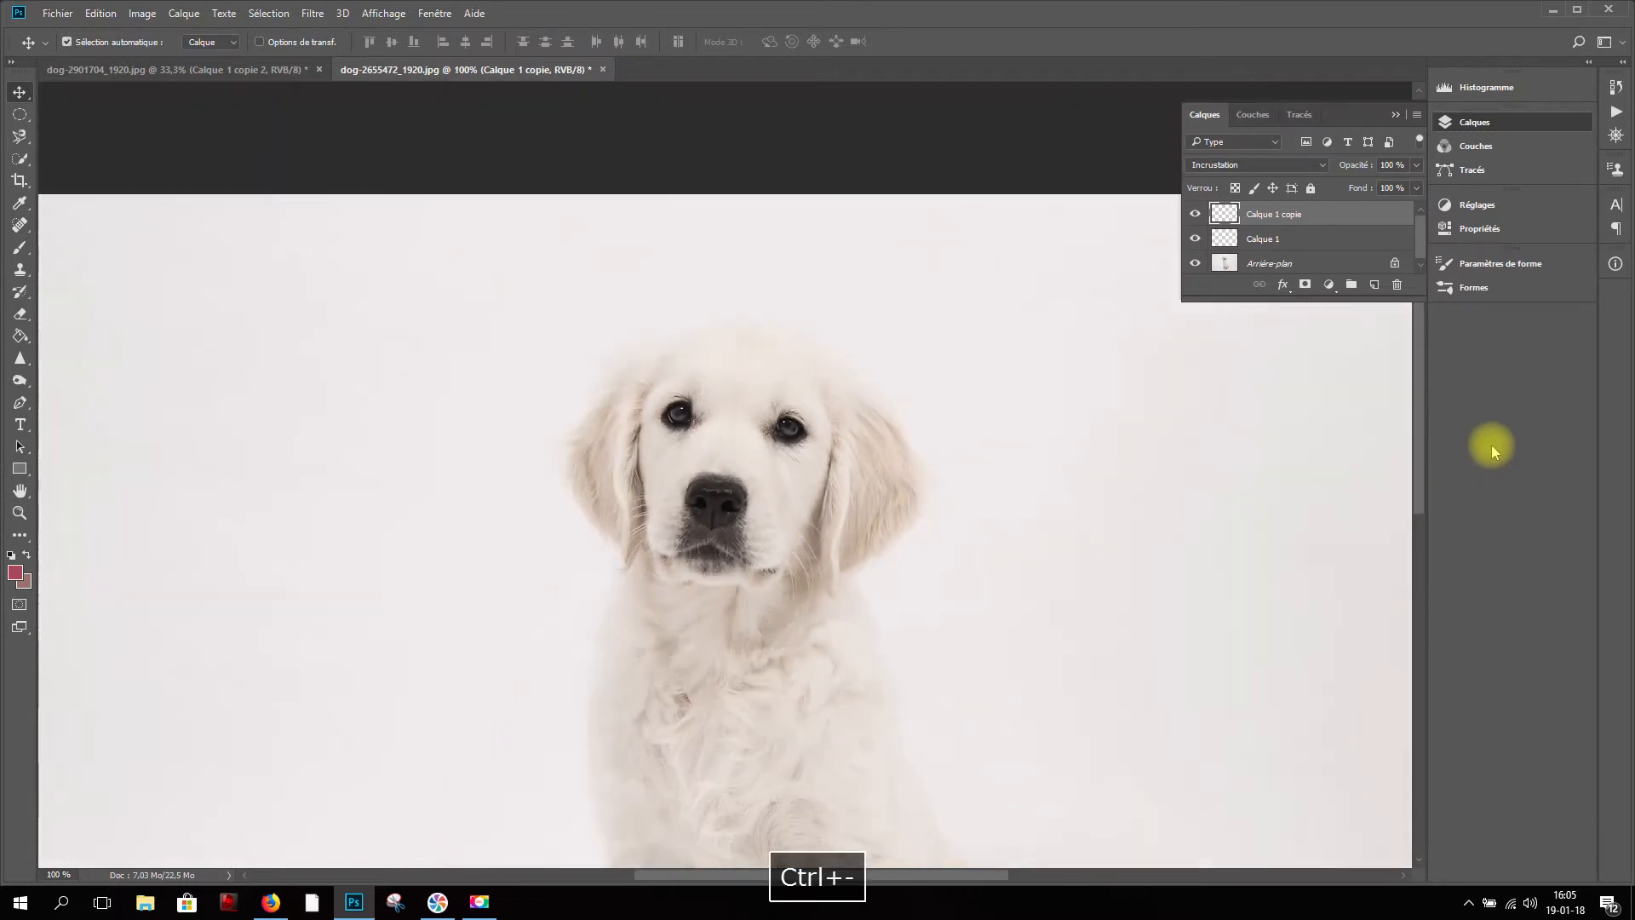
pyautogui.keyDown('shift'); pyautogui.click(1340, 245); pyautogui.keyUp('shift')
pyautogui.moveTo(1340, 246); pyautogui.dragTo(1357, 289)
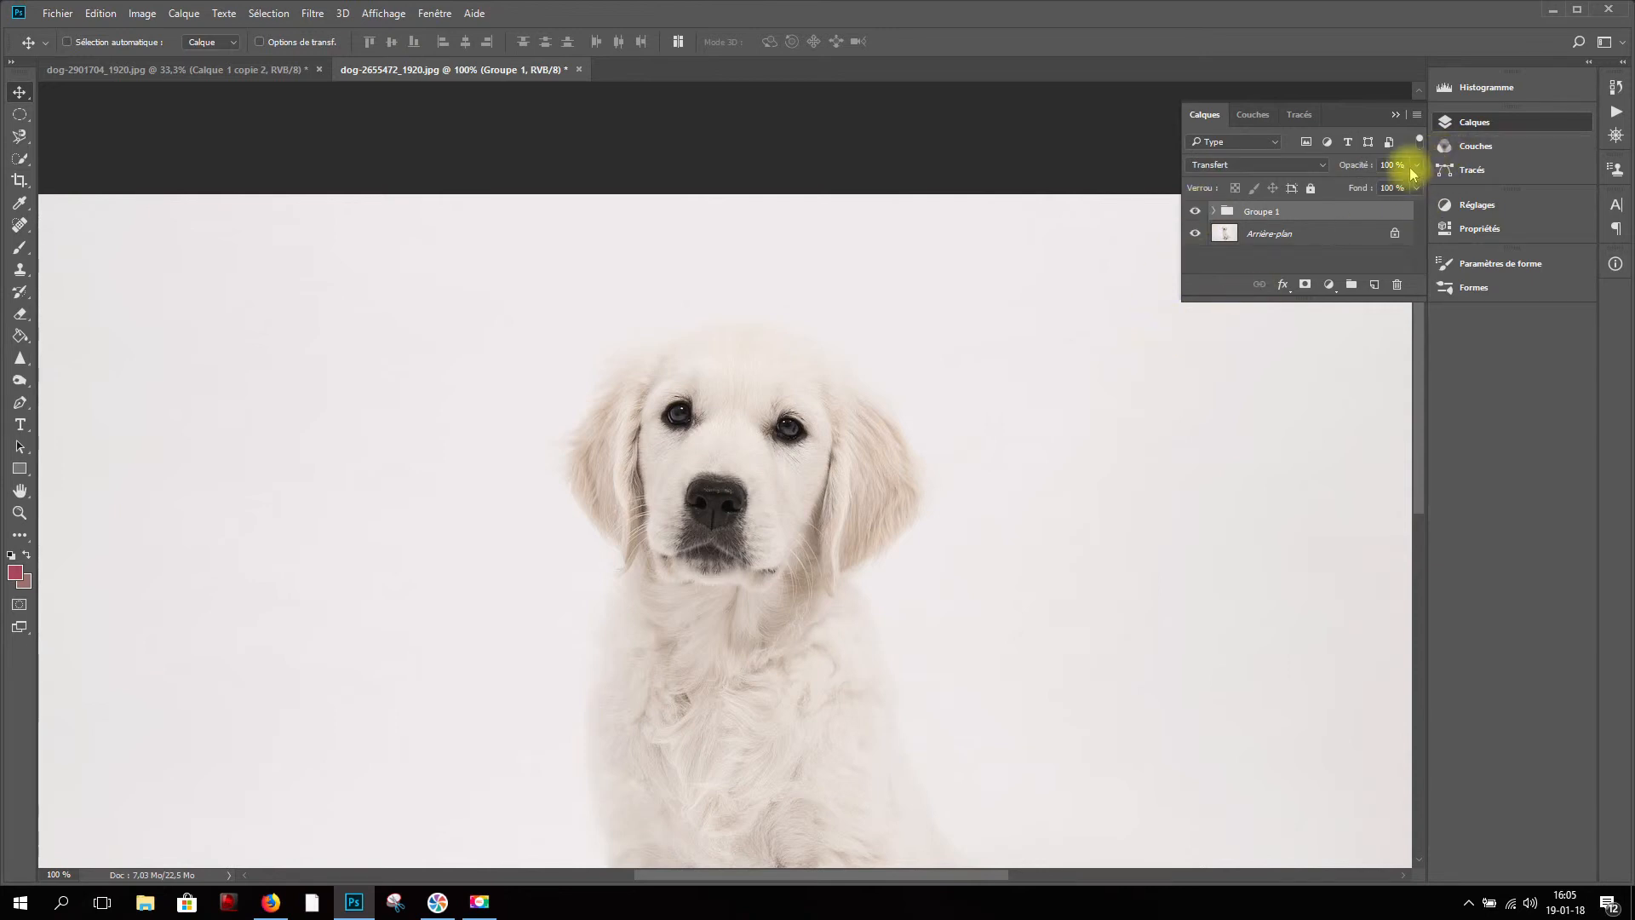
pyautogui.moveTo(1419, 170); pyautogui.dragTo(1382, 191)
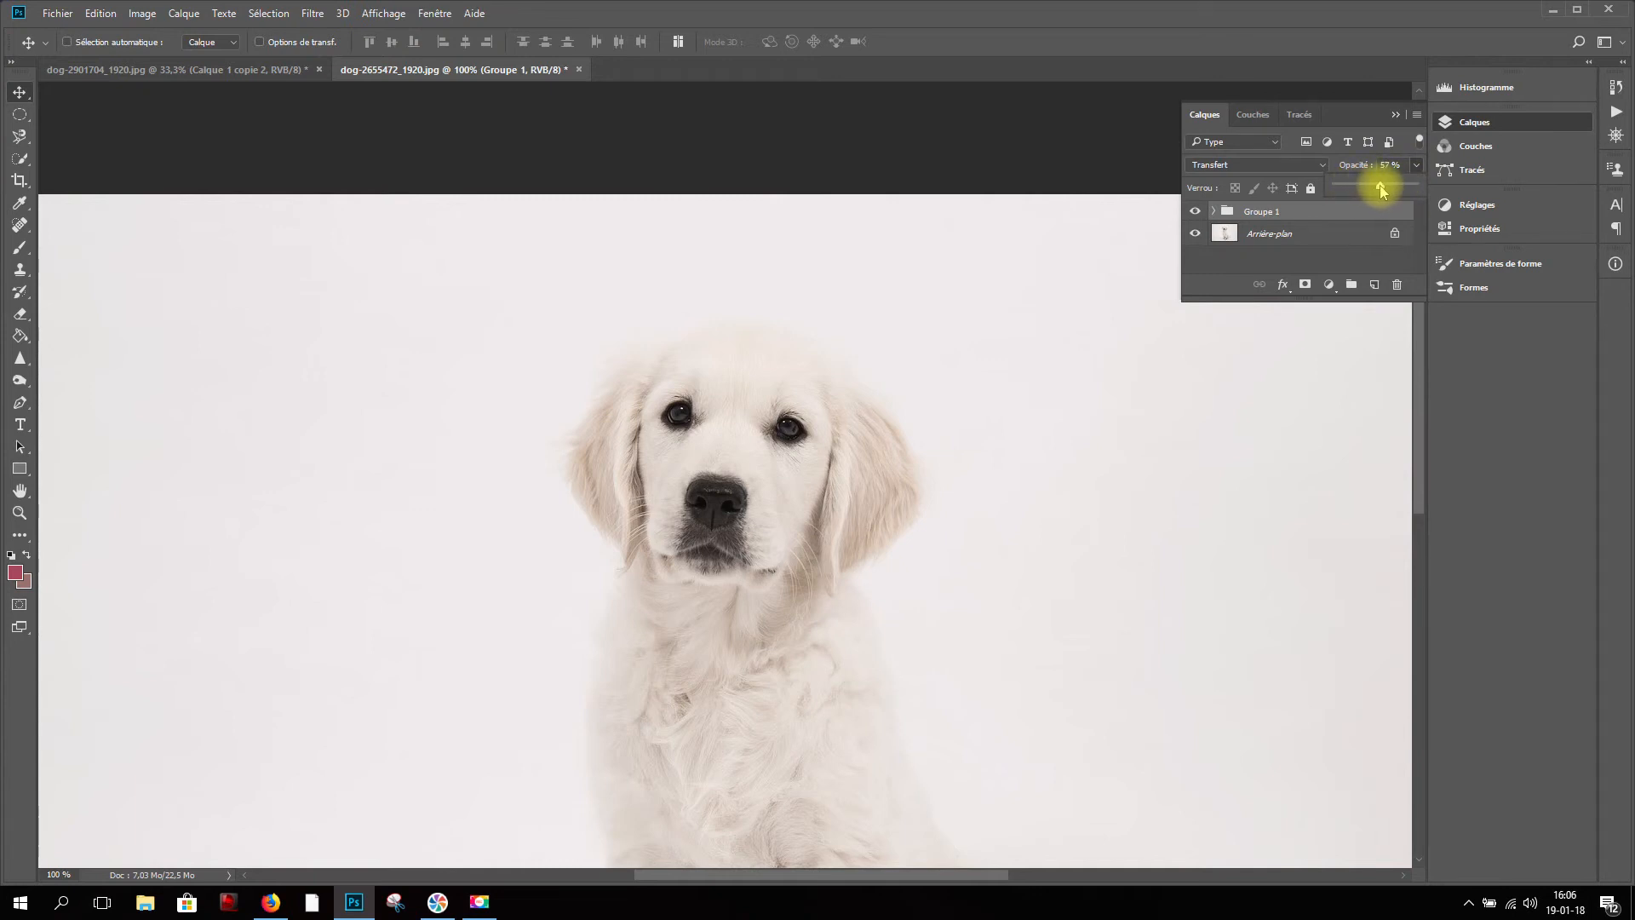
pyautogui.click(1195, 212)
pyautogui.click(1194, 212)
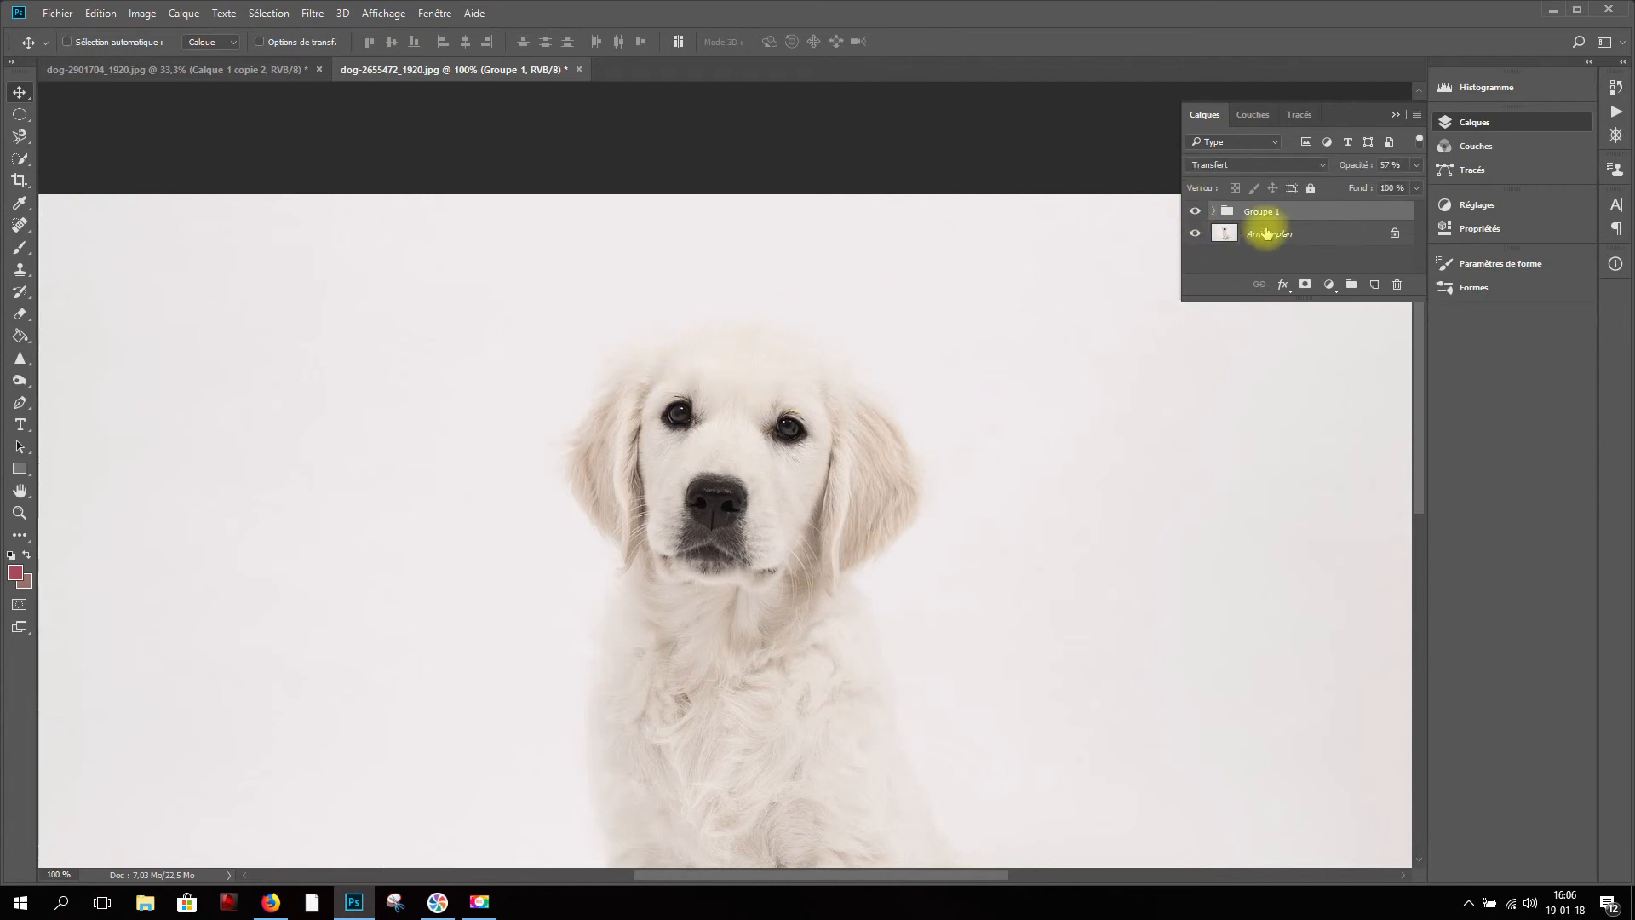
# - Expand the group to review its layers and toggle its visibility to compare the eyes on the whole photo
pyautogui.hotkey('ctrl', '-')
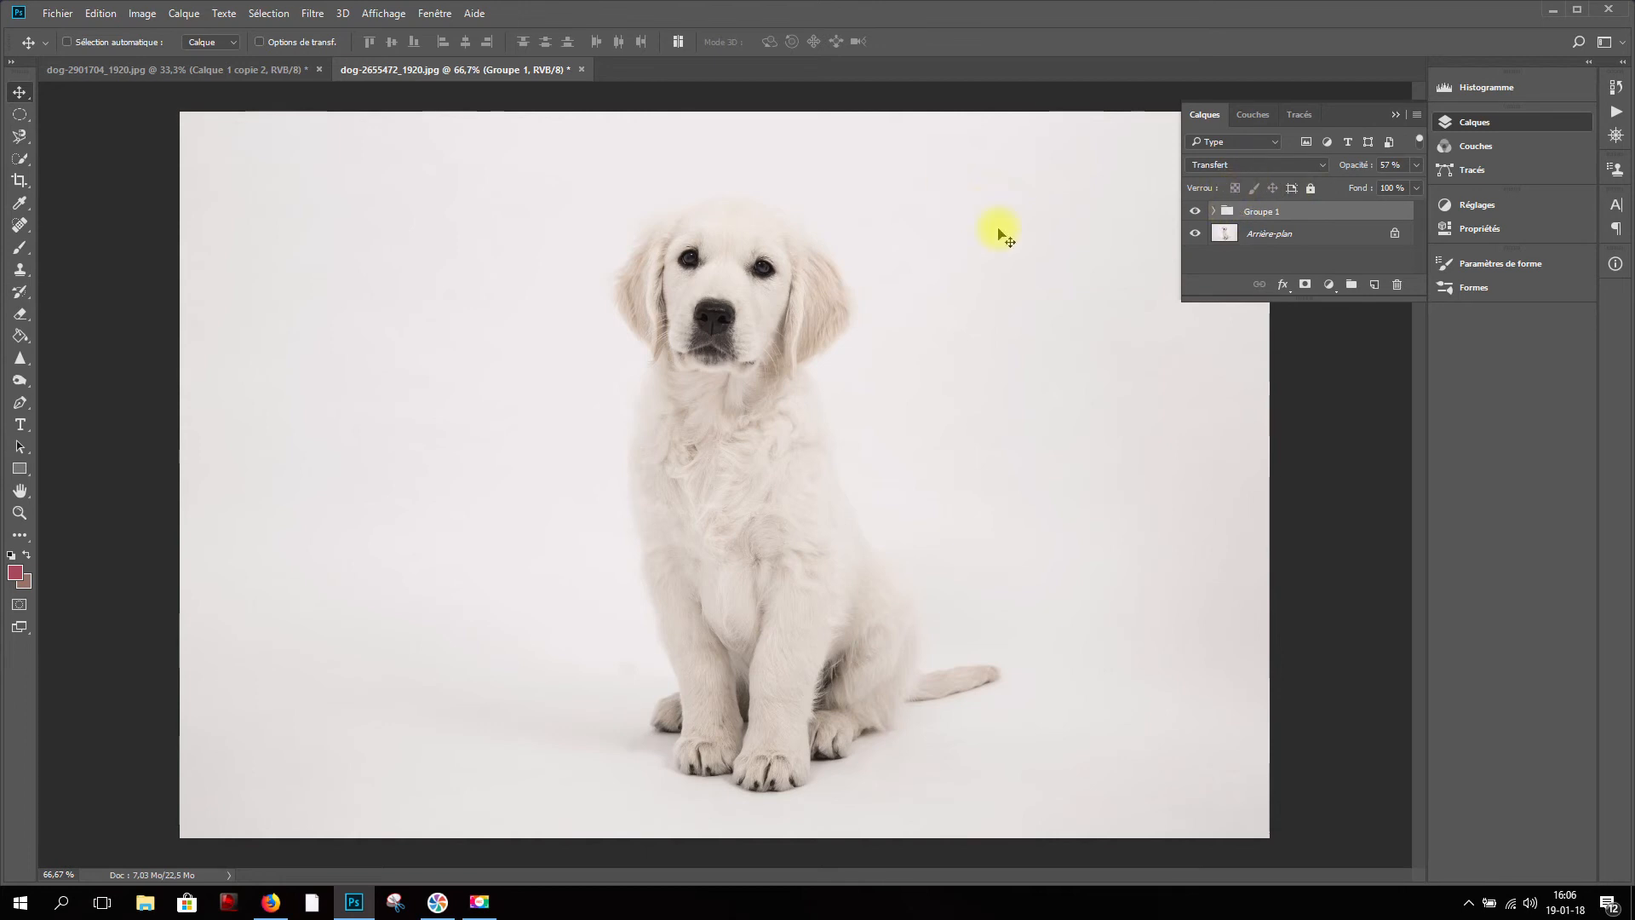
pyautogui.click(1213, 211)
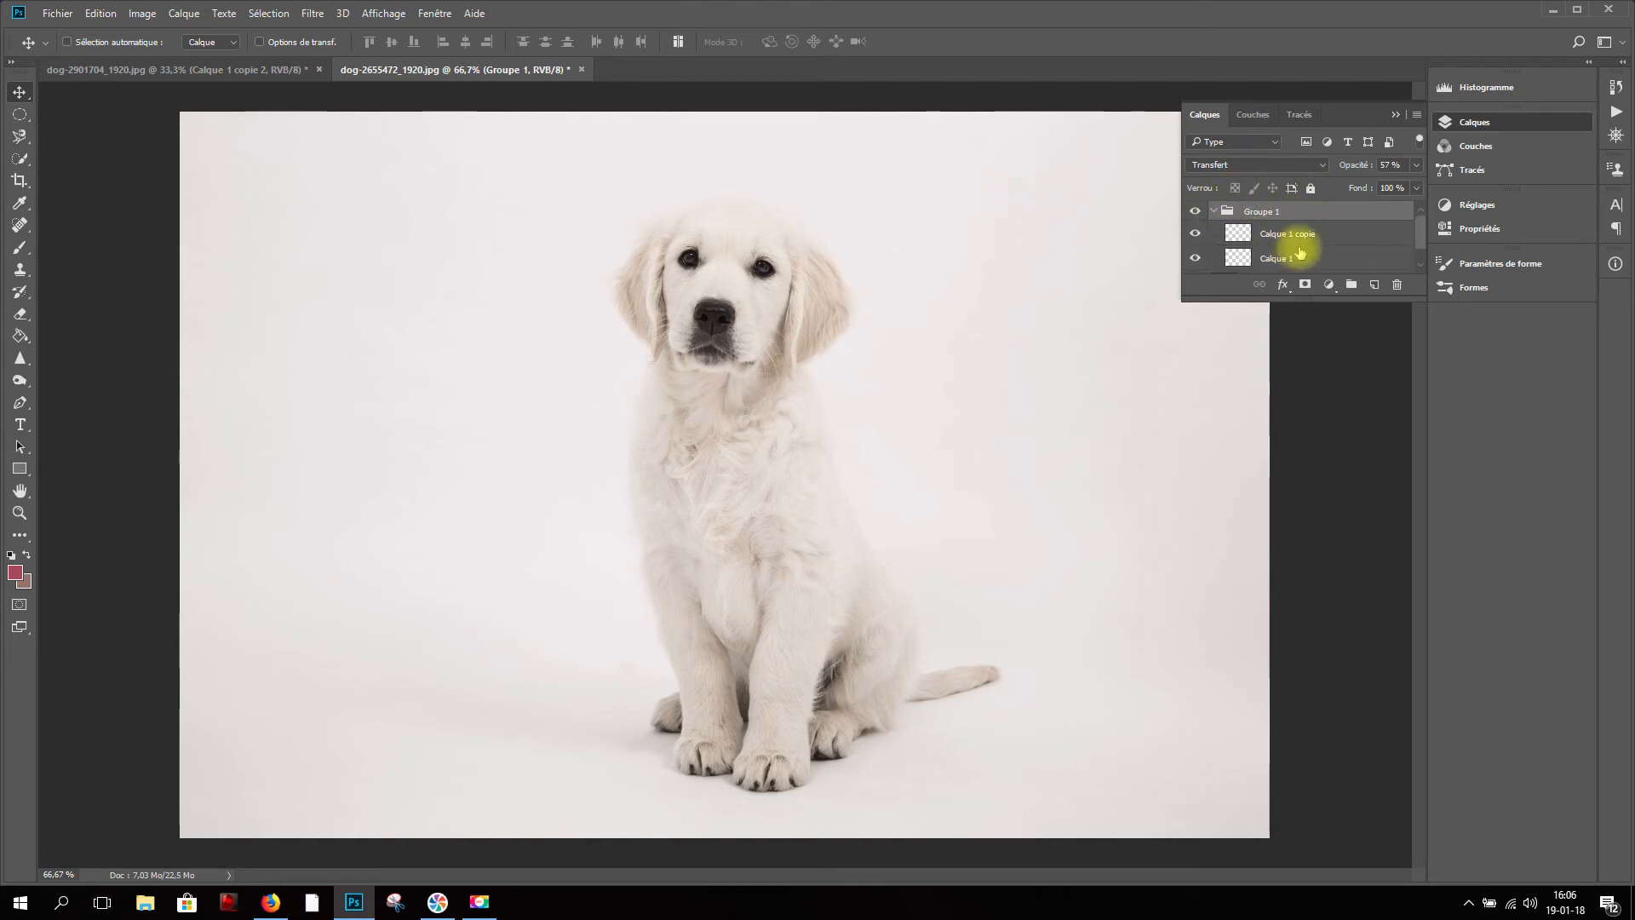
pyautogui.click(1196, 213)
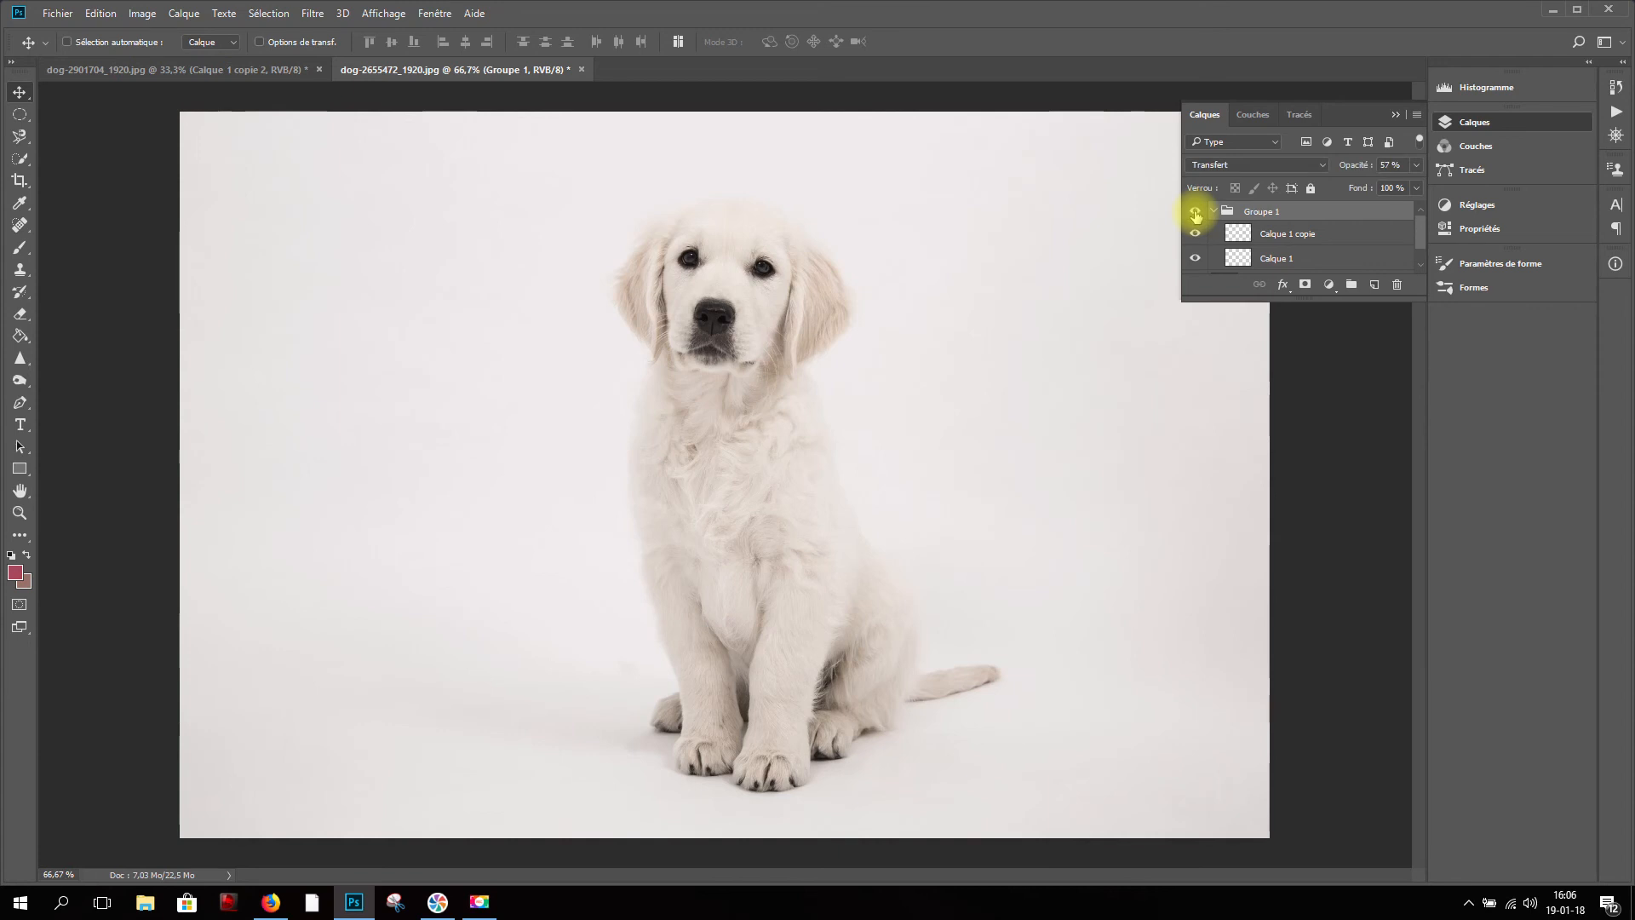